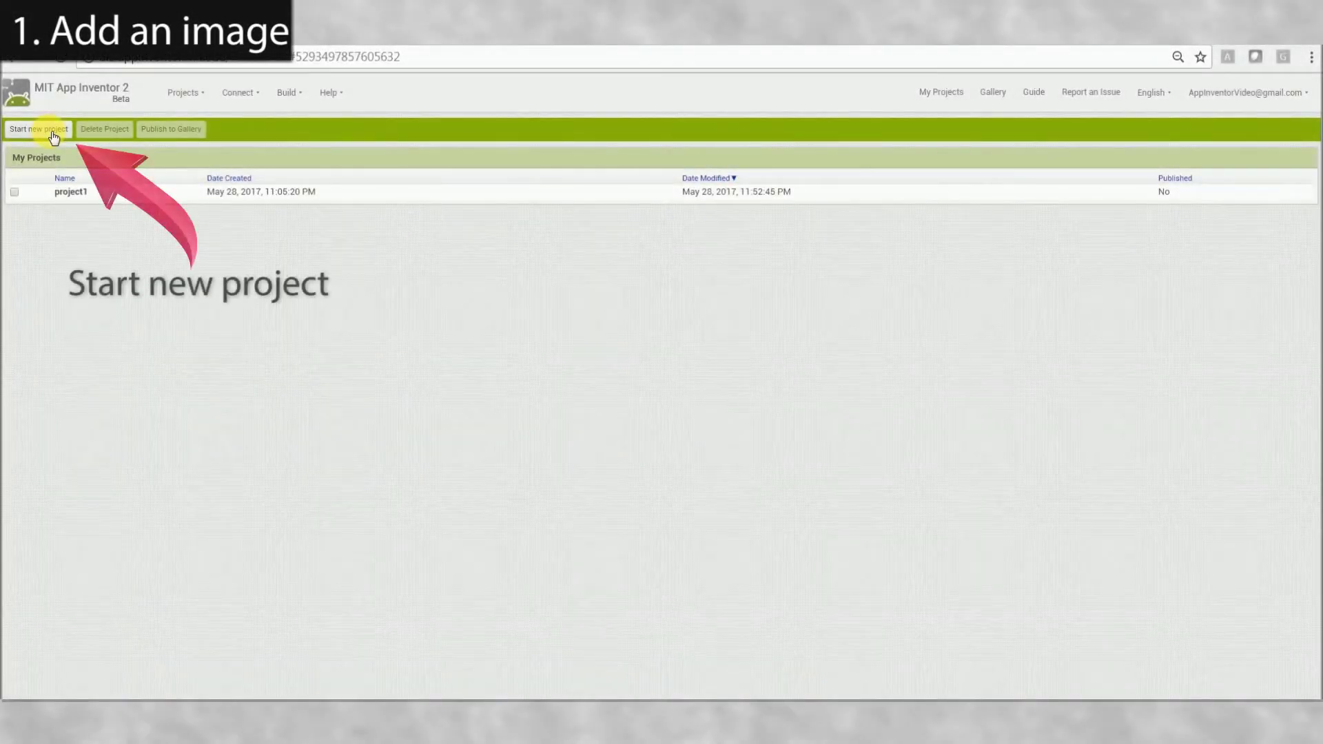
# Start a new project from the My Projects toolbar
pyautogui.click(55, 132)
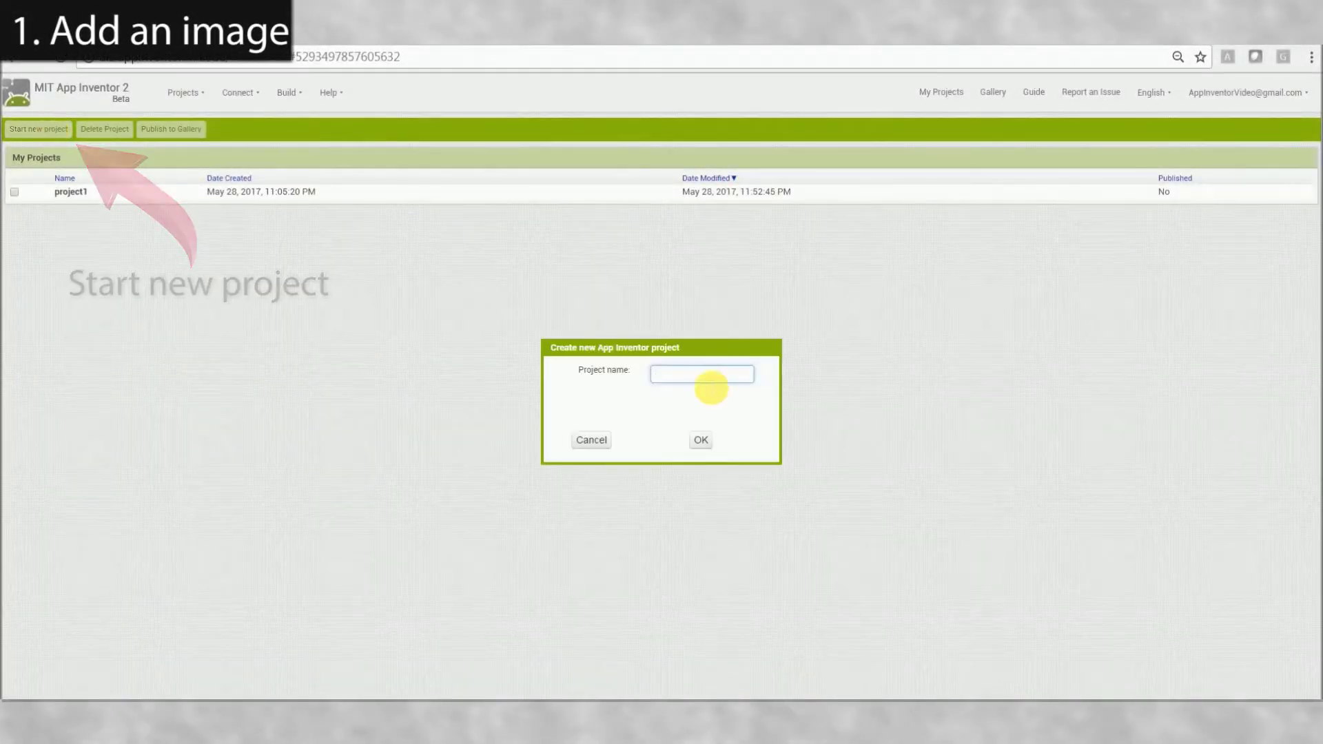
pyautogui.write('meoia')
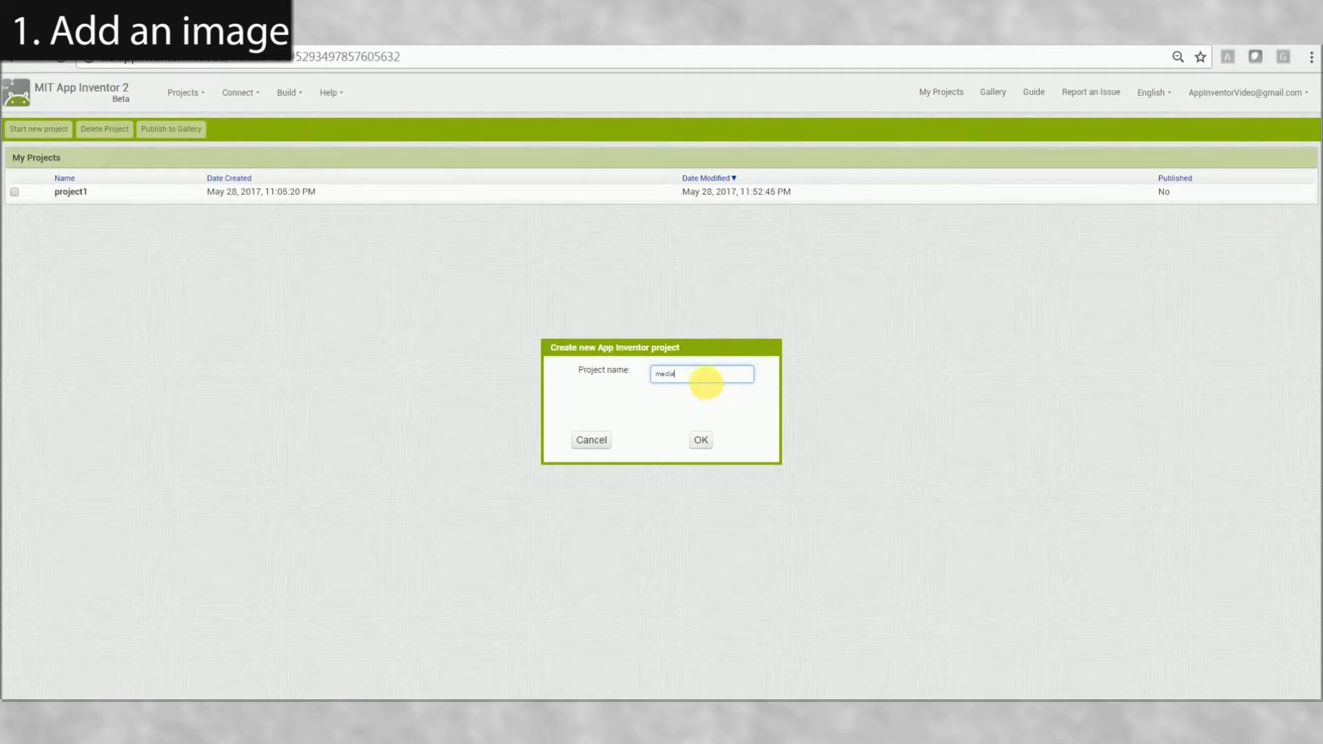
# Confirm 'media' as the new project's name
pyautogui.press('Return')
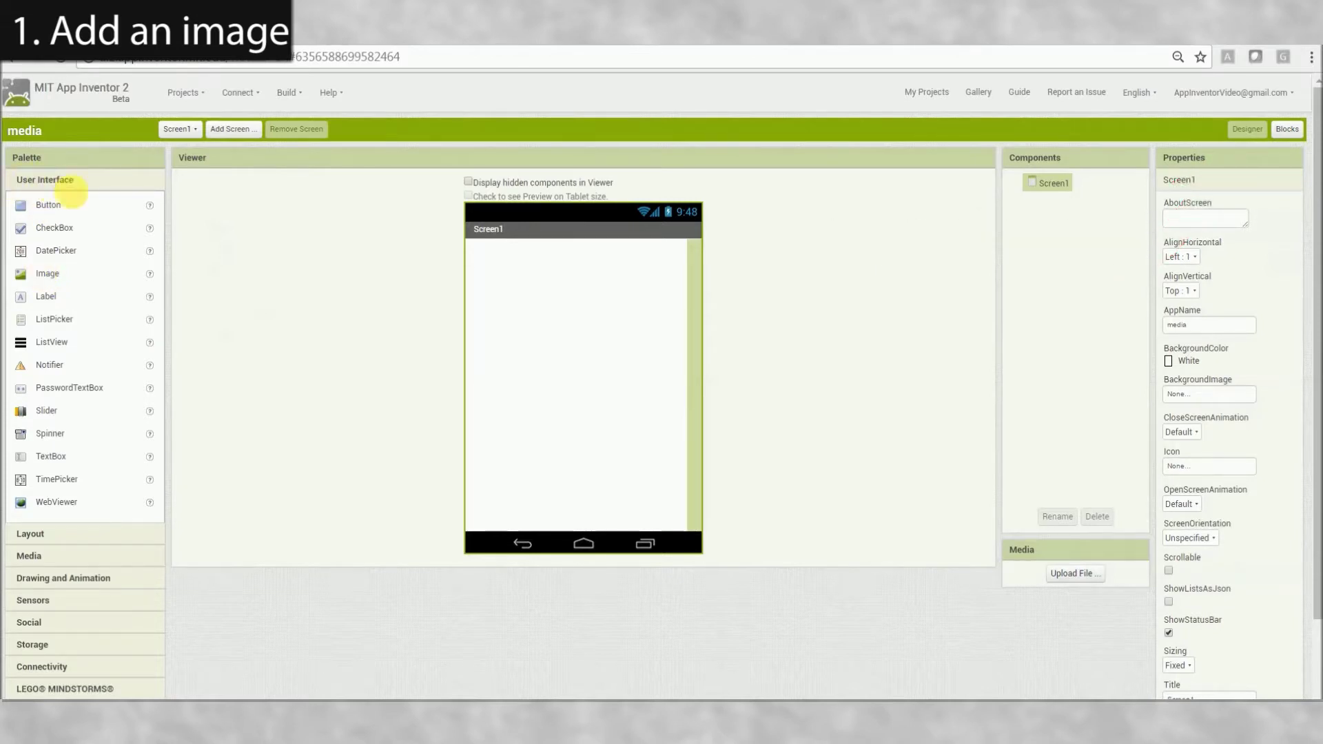
# Drag an Image component from the User Interface palette onto Screen1
pyautogui.click(50, 281)
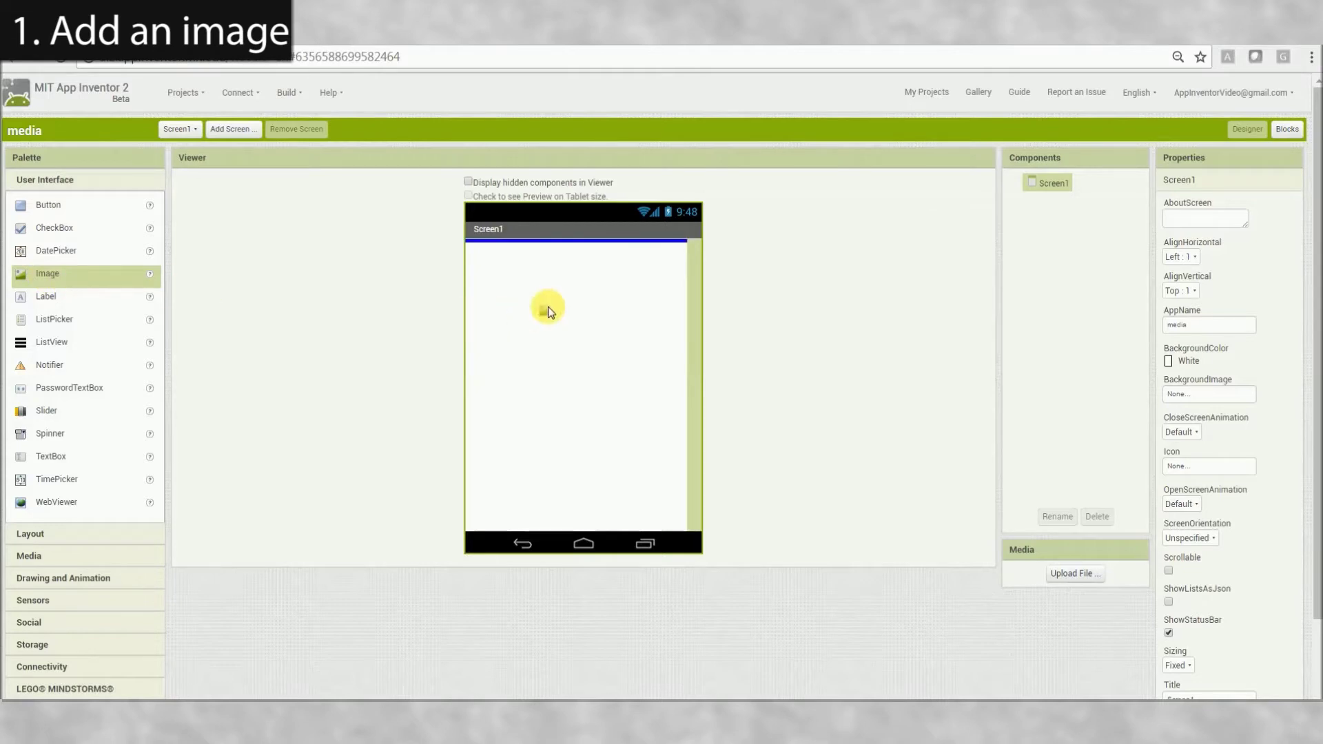
pyautogui.moveTo(51, 281); pyautogui.dragTo(548, 312)
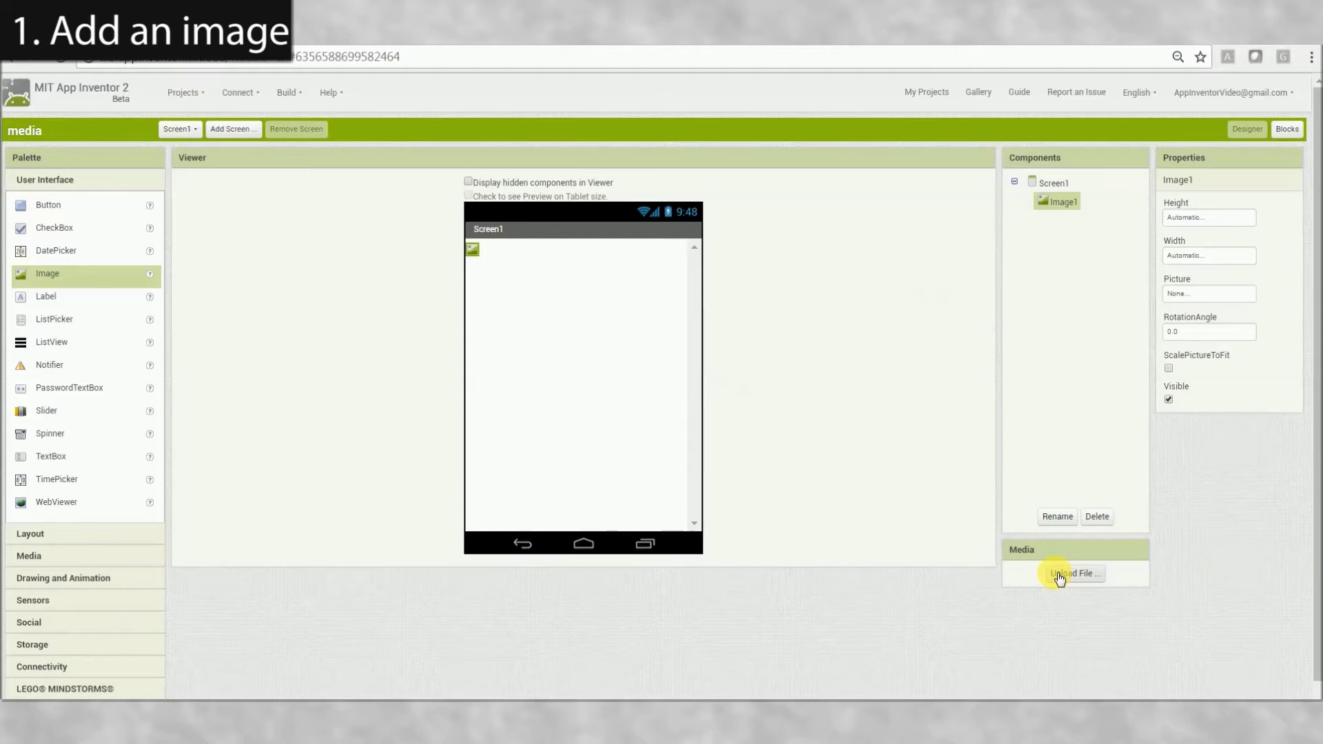
# Upload garfield.jpg to the project's Media files
pyautogui.click(1059, 577)
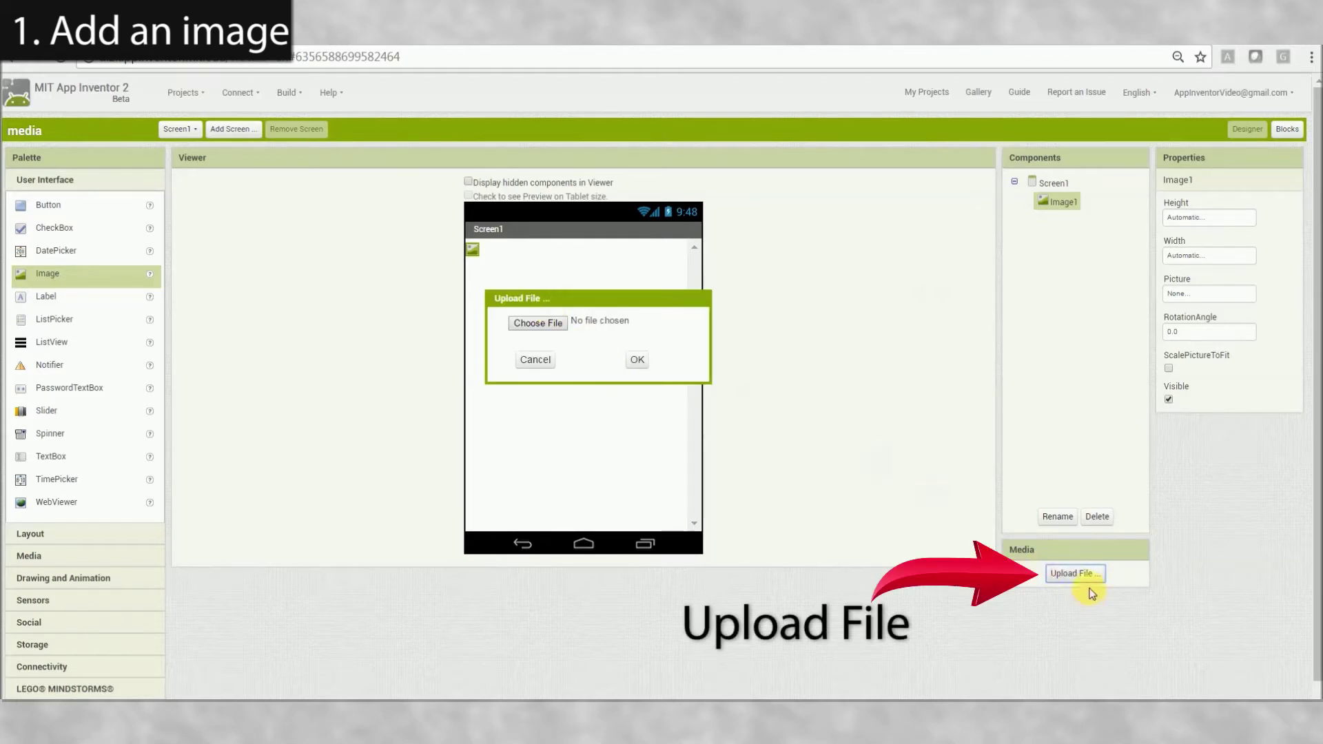
pyautogui.click(544, 322)
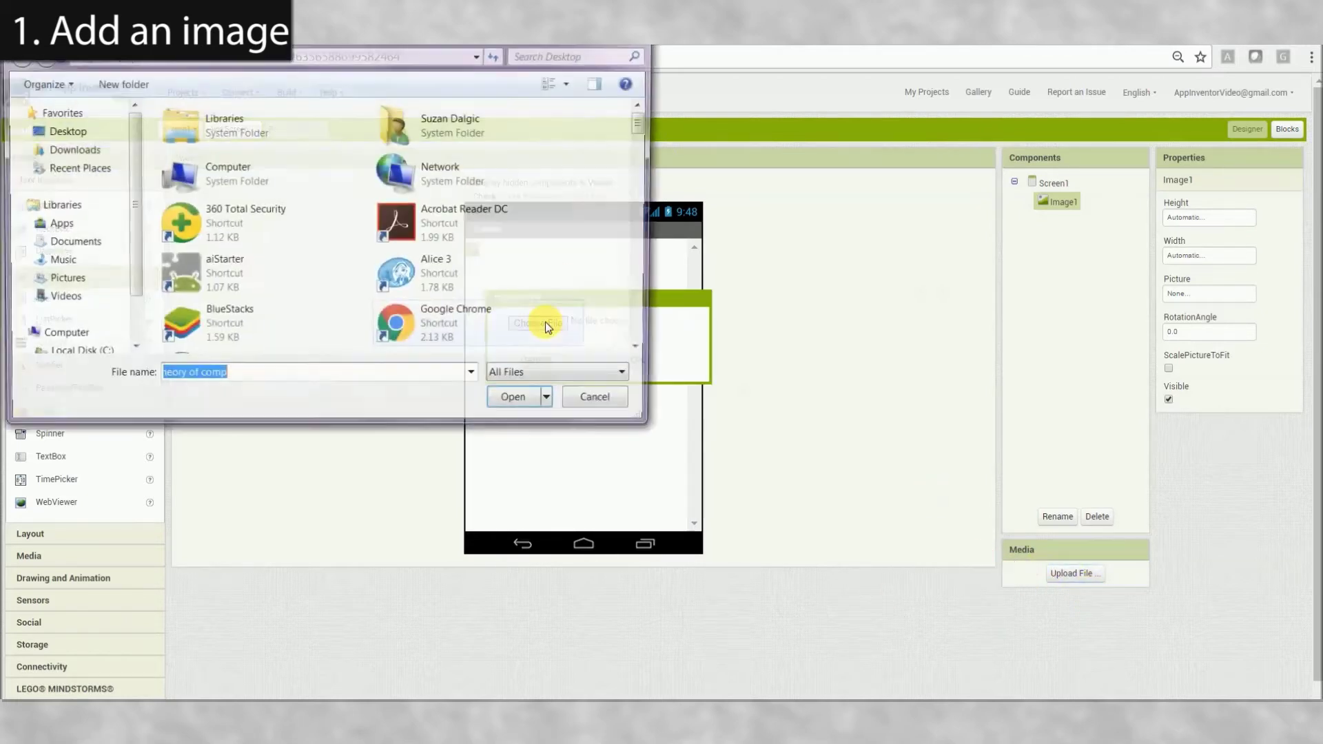
pyautogui.click(480, 264)
pyautogui.doubleClick(296, 281)
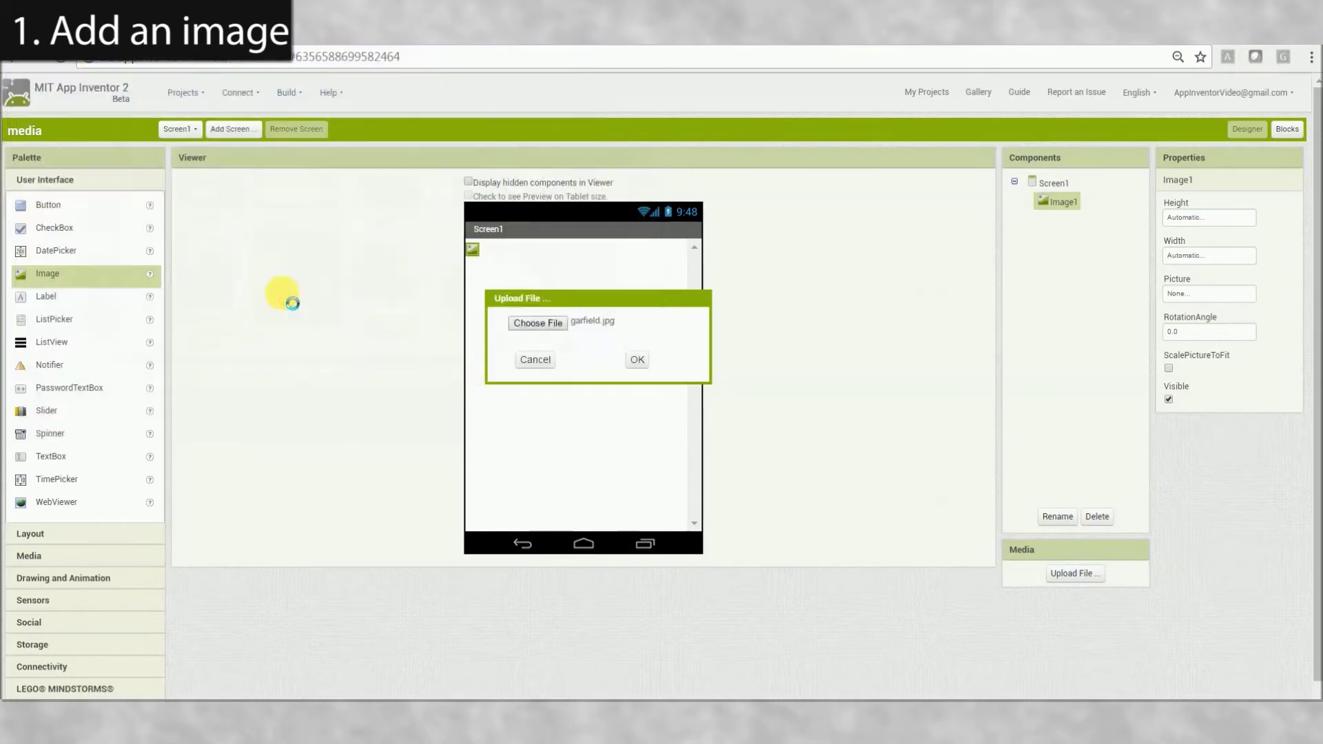
pyautogui.click(635, 442)
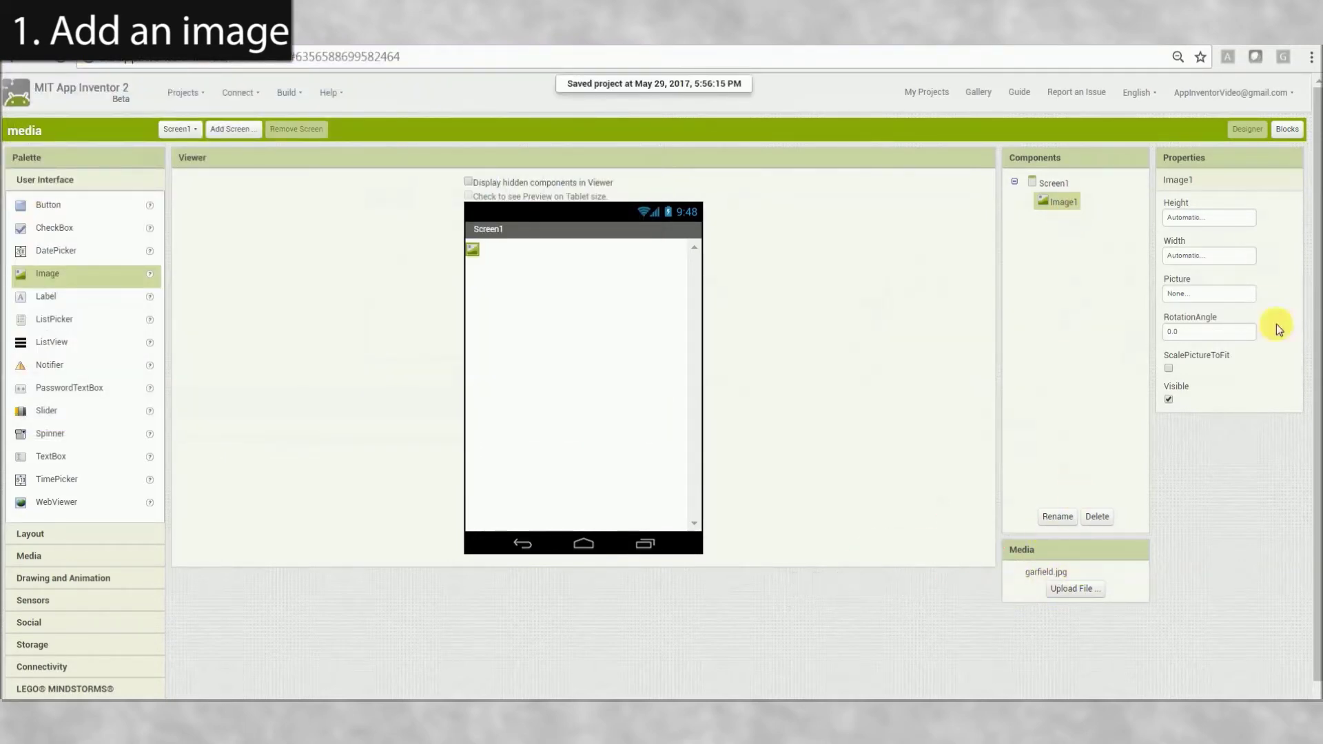
pyautogui.click(1189, 296)
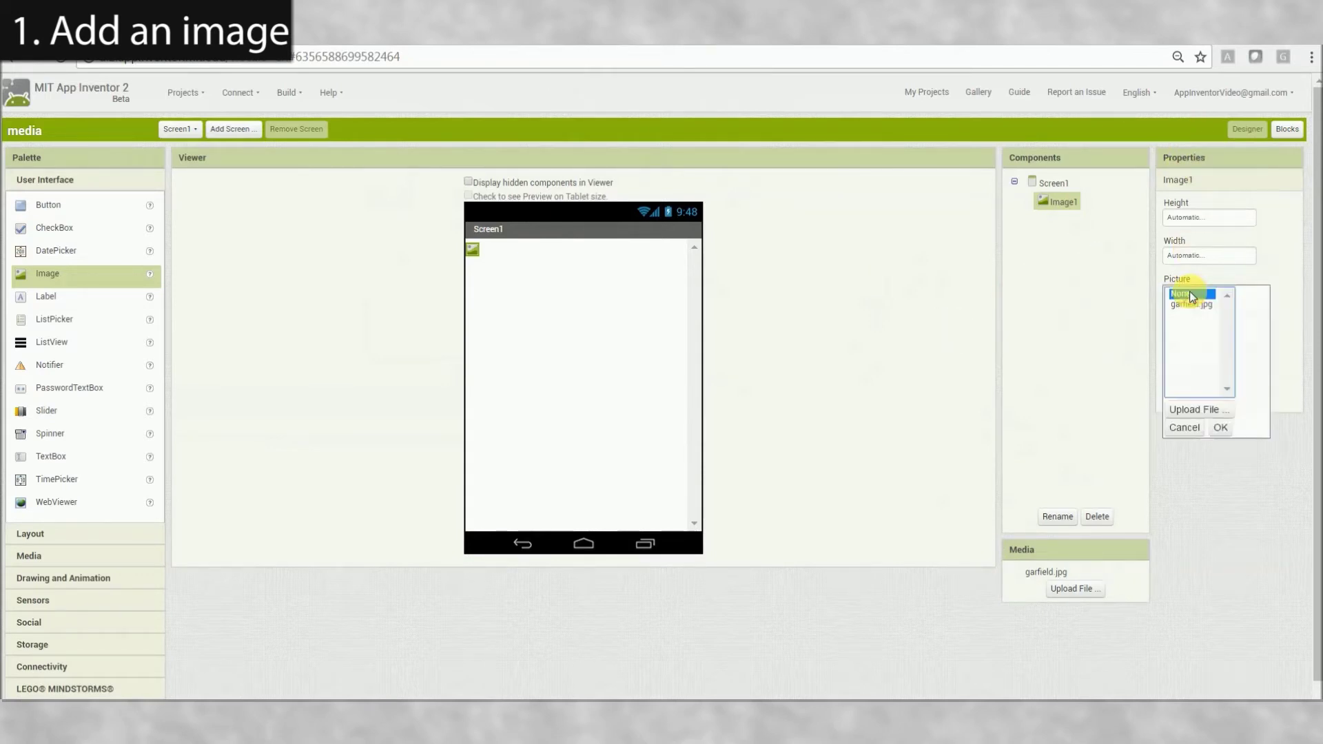
# Choose garfield.jpg as Image1's Picture property
pyautogui.click(1193, 303)
pyautogui.click(1221, 428)
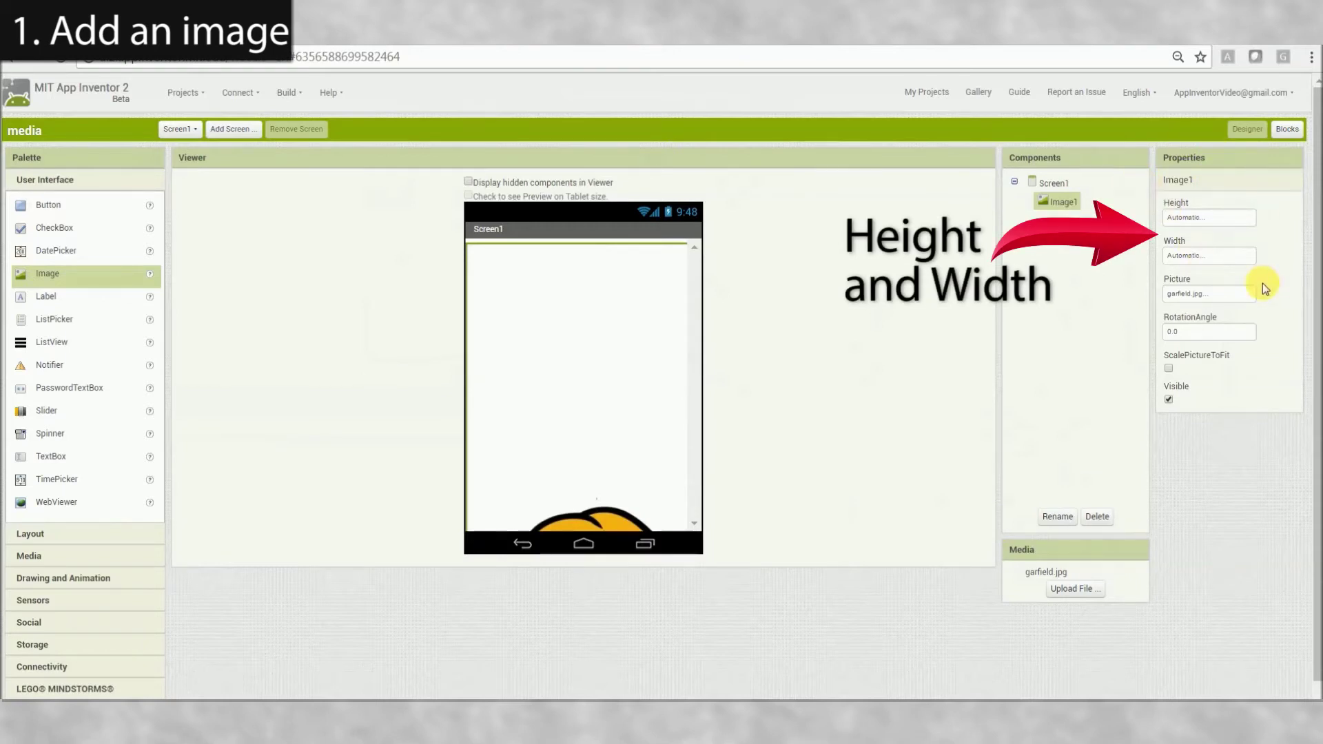
pyautogui.click(1217, 220)
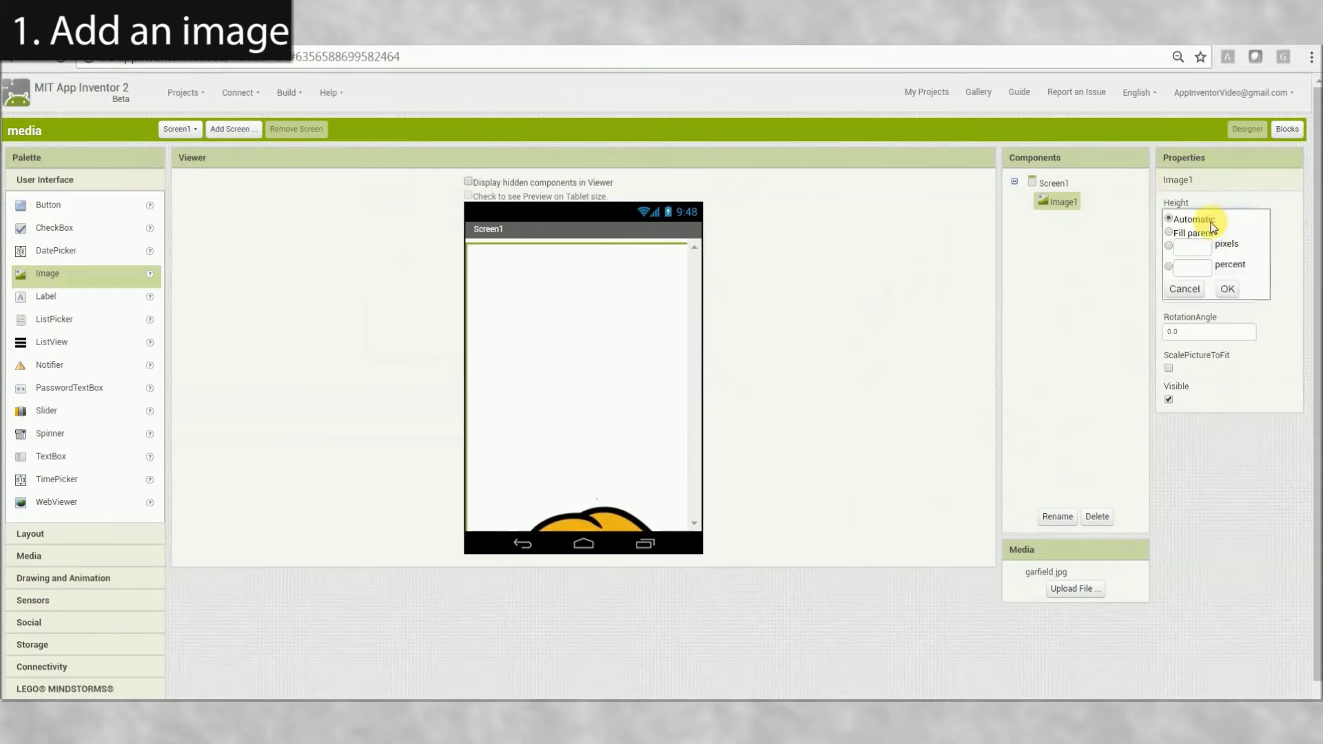
# Set Image1's Height and Width to 200 pixels each
pyautogui.click(1188, 248)
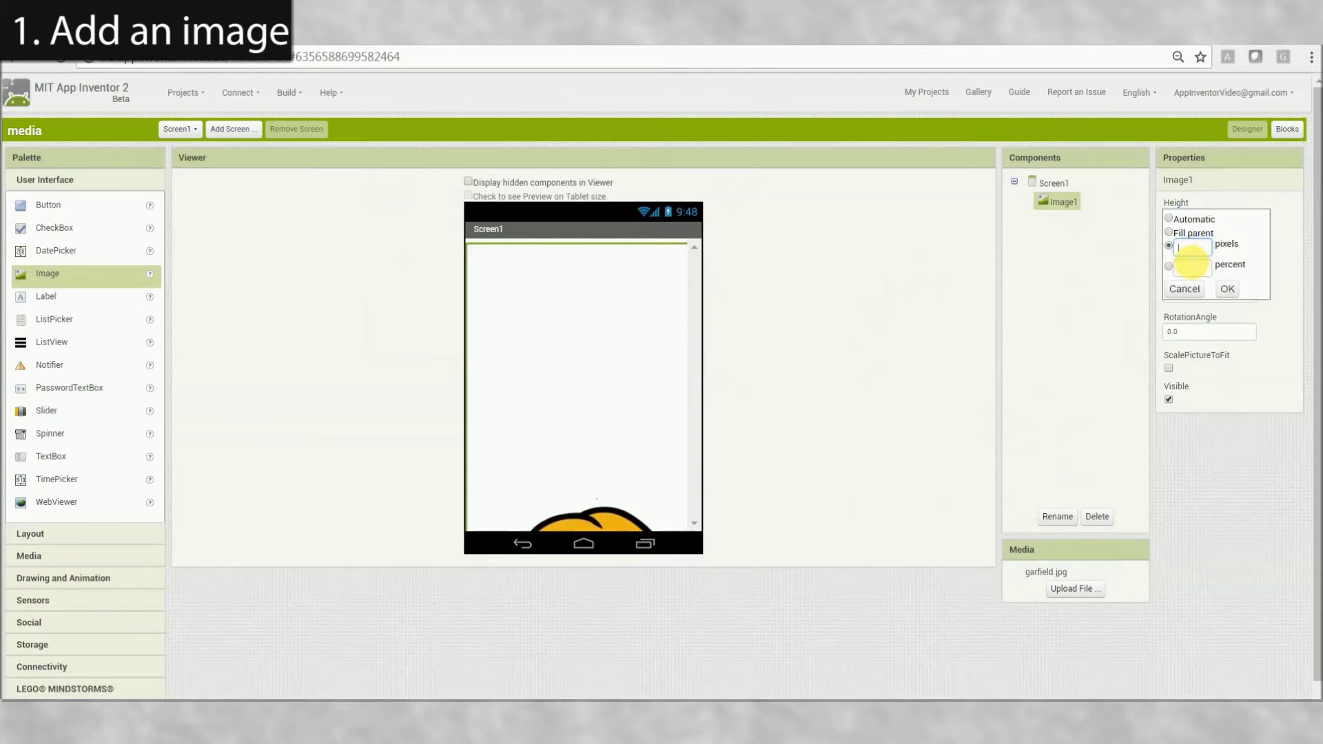
pyautogui.write('200')
pyautogui.click(1227, 288)
pyautogui.click(1187, 259)
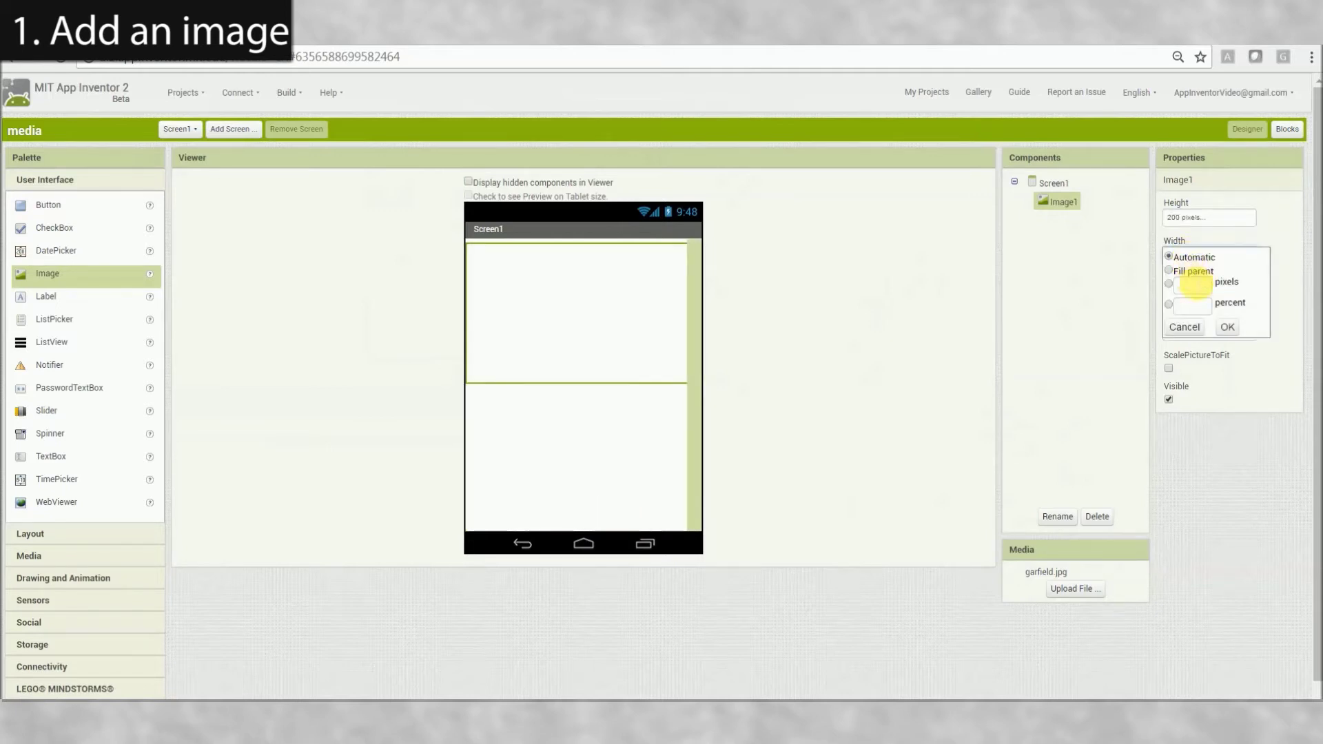
pyautogui.click(1193, 284)
pyautogui.write('200')
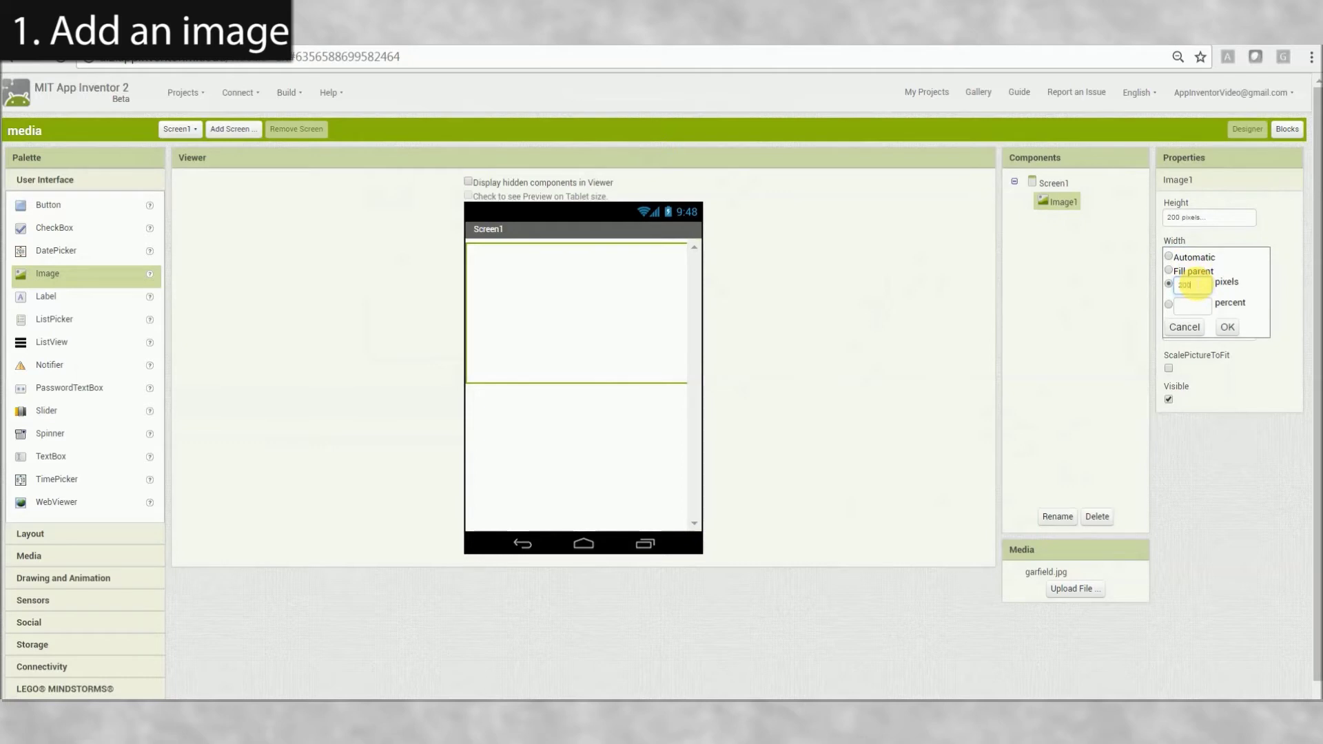
pyautogui.click(1226, 327)
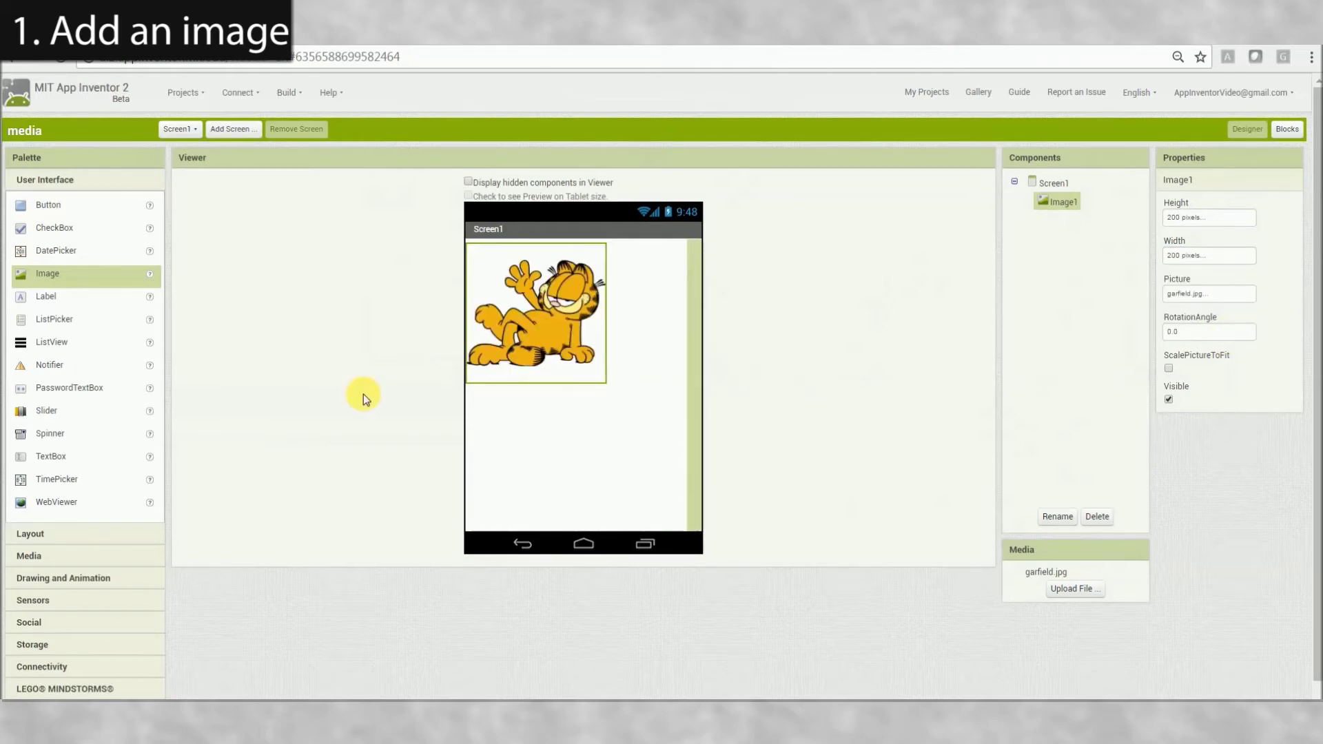
pyautogui.click(666, 351)
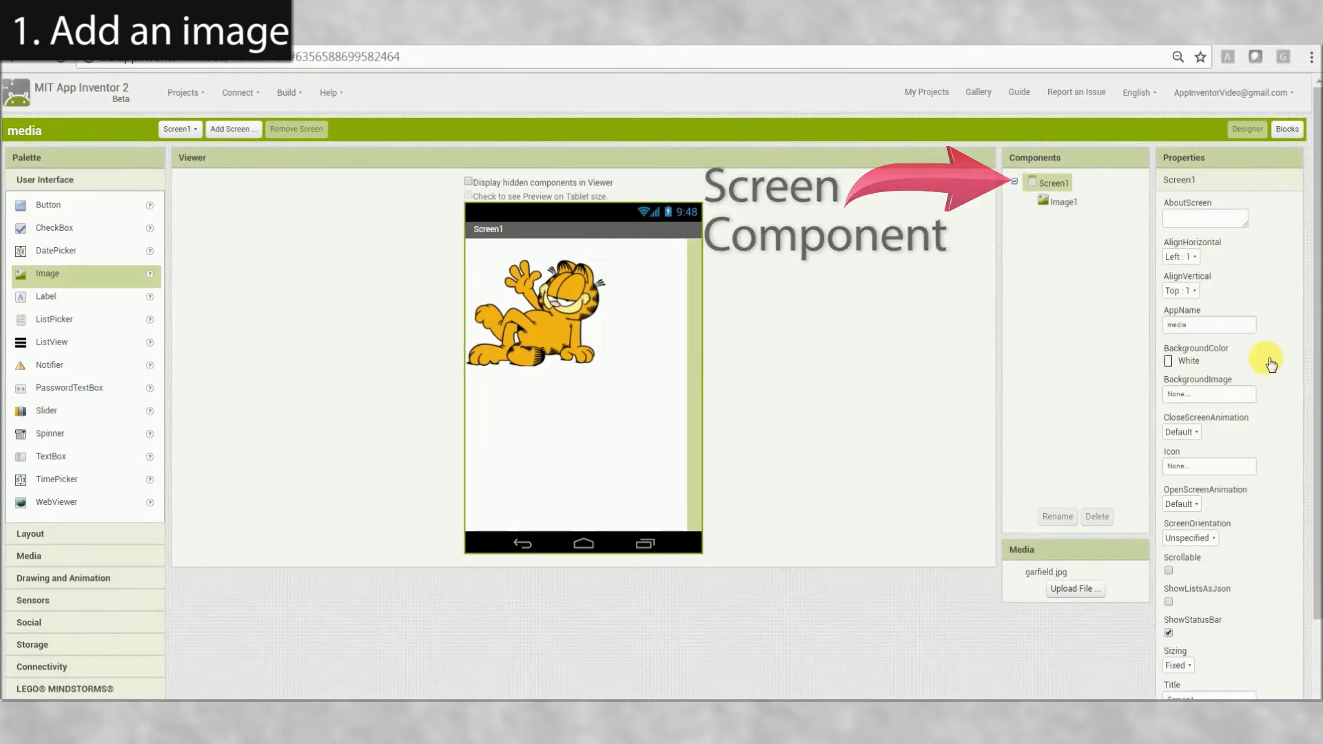
# Set Screen1's AlignHorizontal property to Center : 3
pyautogui.click(1184, 256)
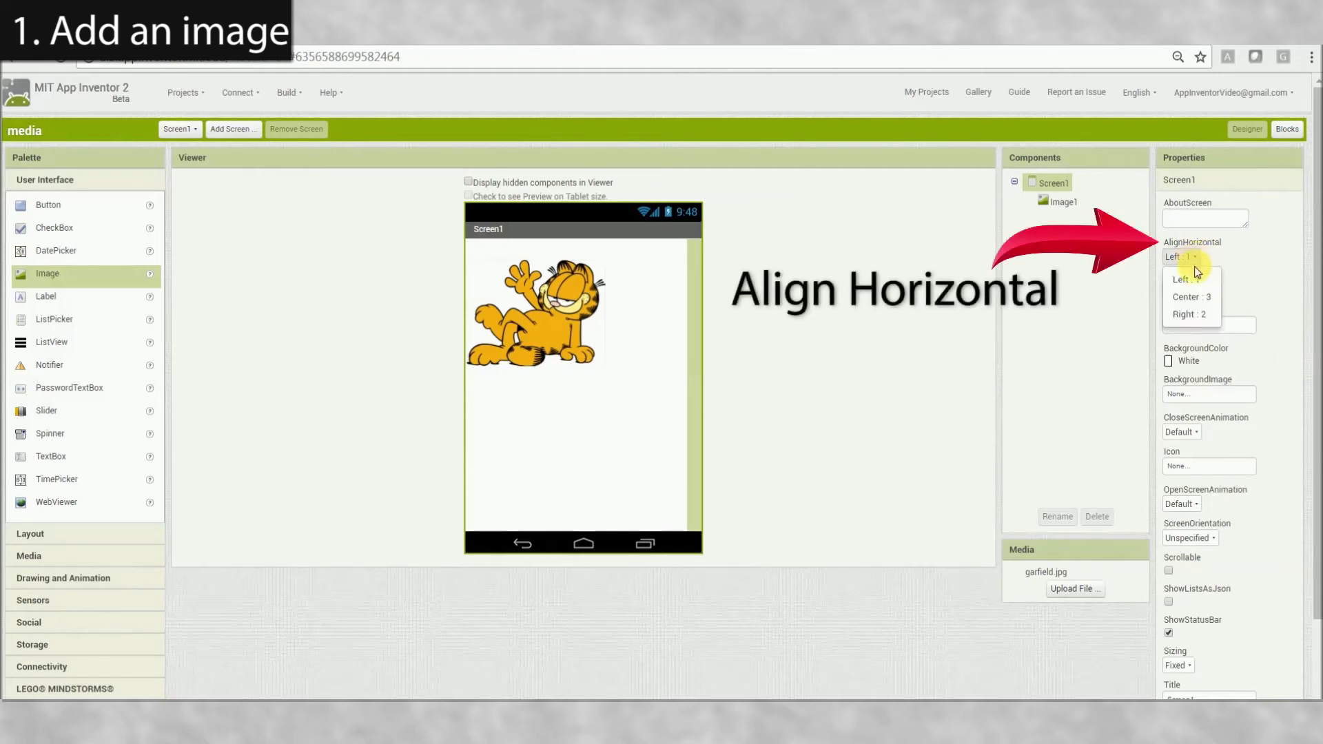
pyautogui.click(1196, 297)
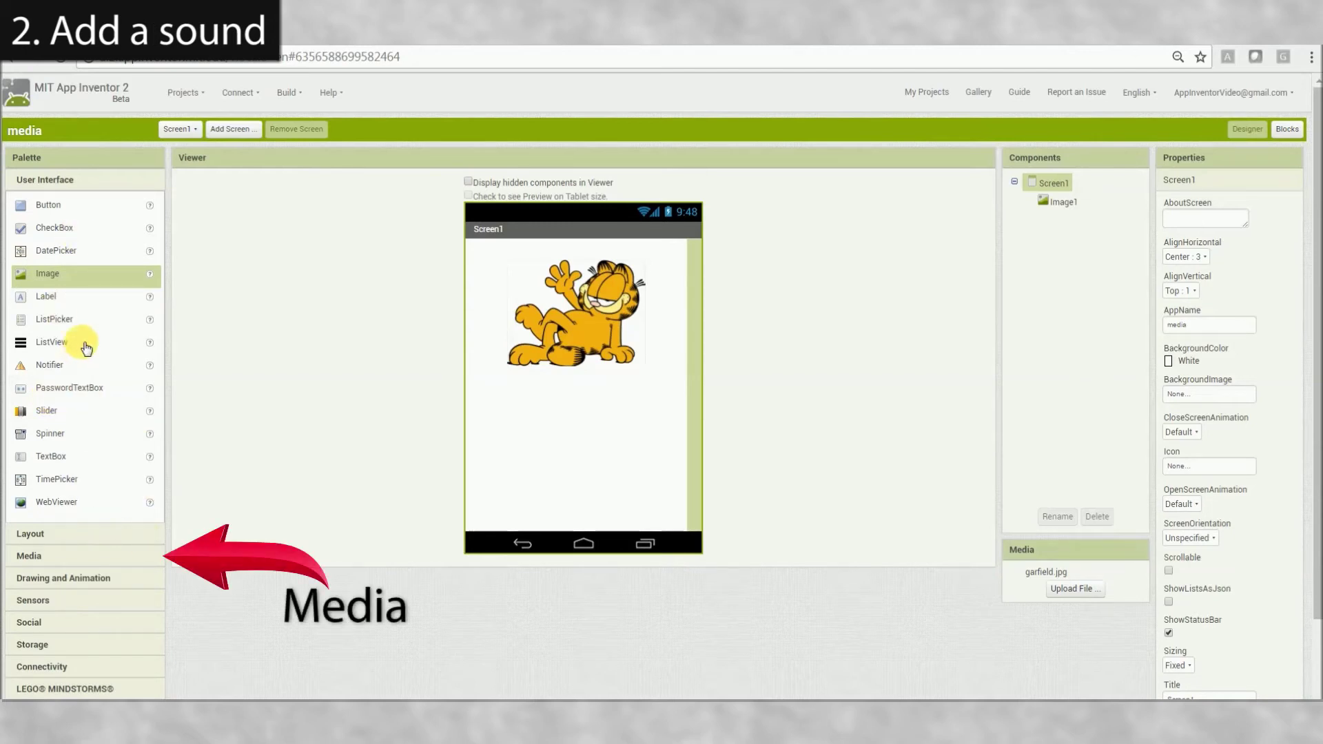
# Expand the Media palette and drop a Sound component onto the Viewer
pyautogui.click(48, 555)
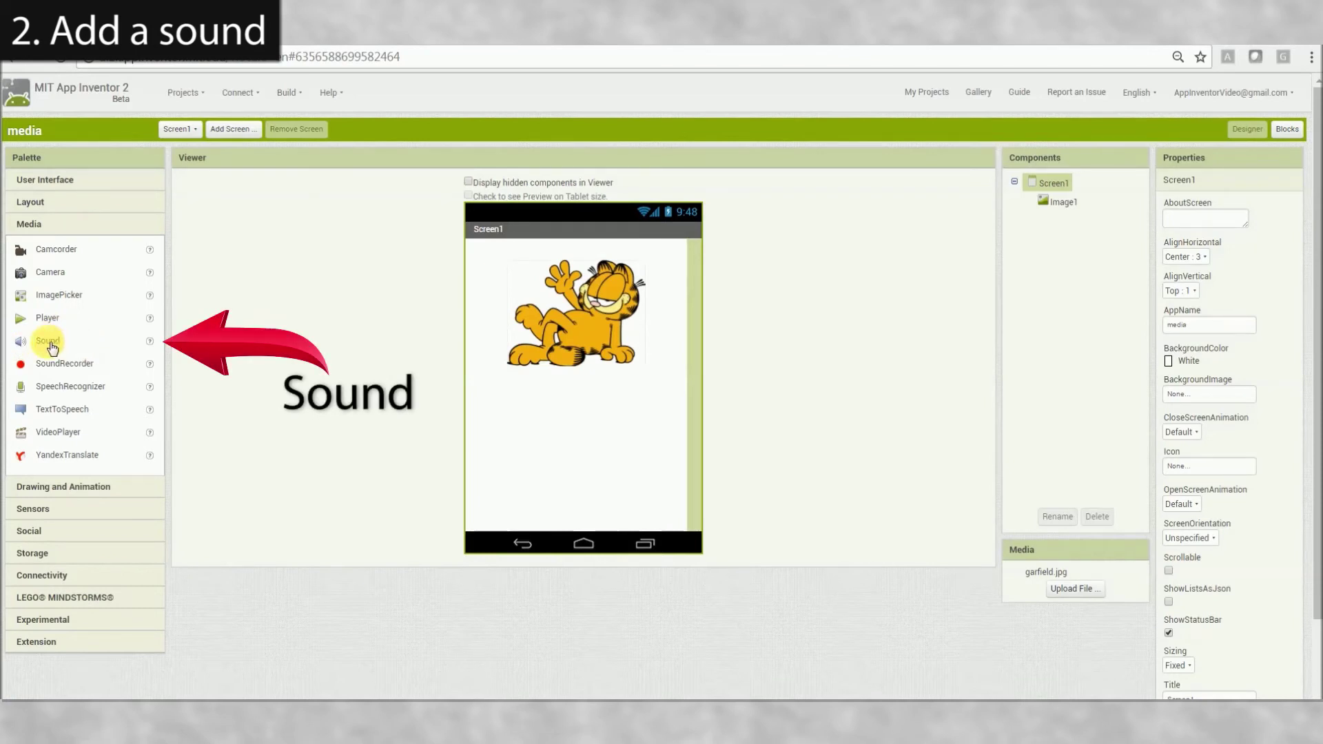
pyautogui.moveTo(49, 347); pyautogui.dragTo(596, 478)
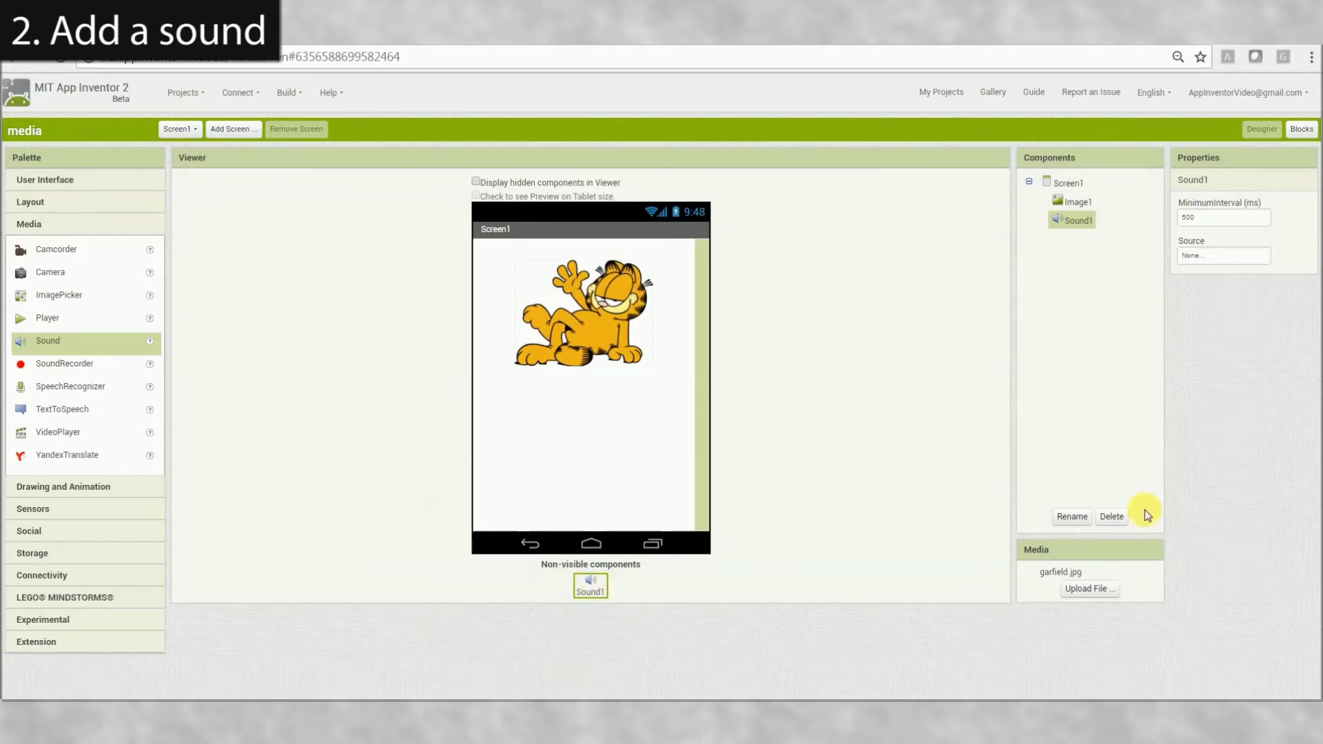
# Upload the Cat_Meowing WAV file to the project's media
pyautogui.click(1105, 599)
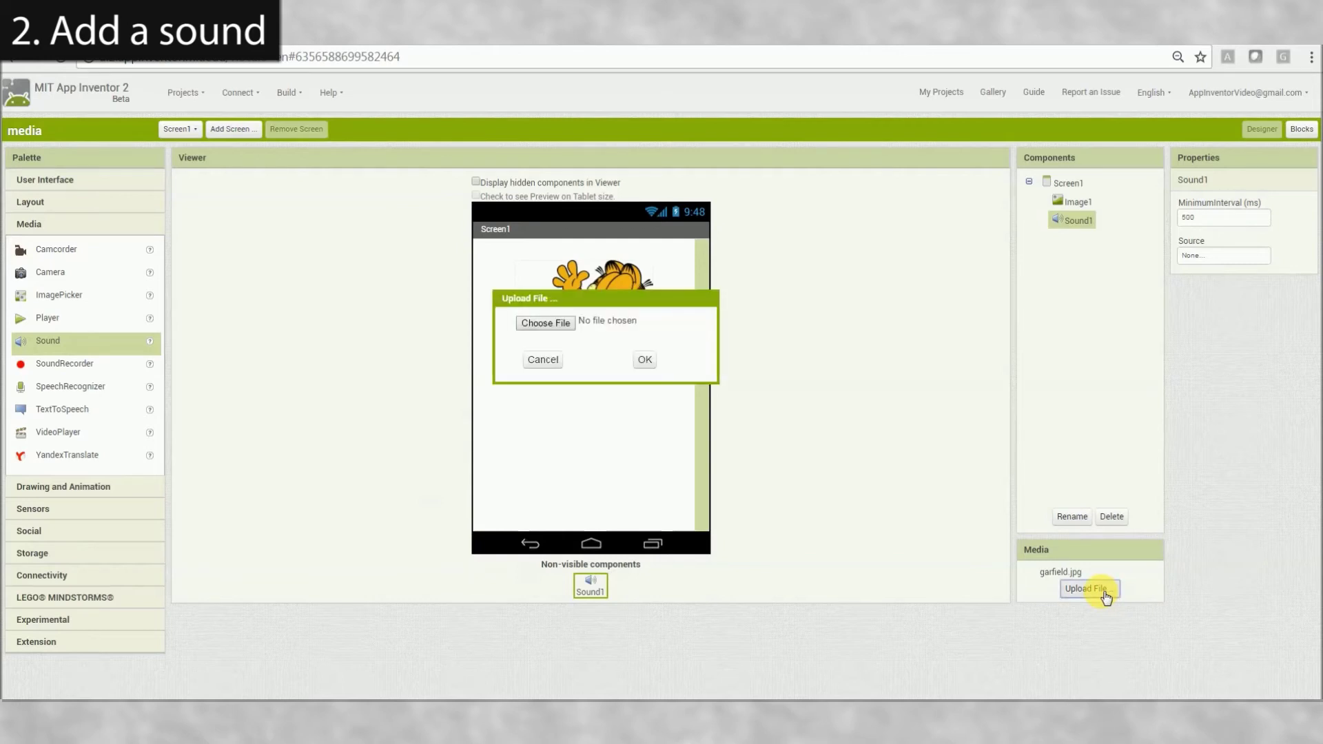
pyautogui.click(561, 324)
pyautogui.doubleClick(211, 323)
pyautogui.click(649, 359)
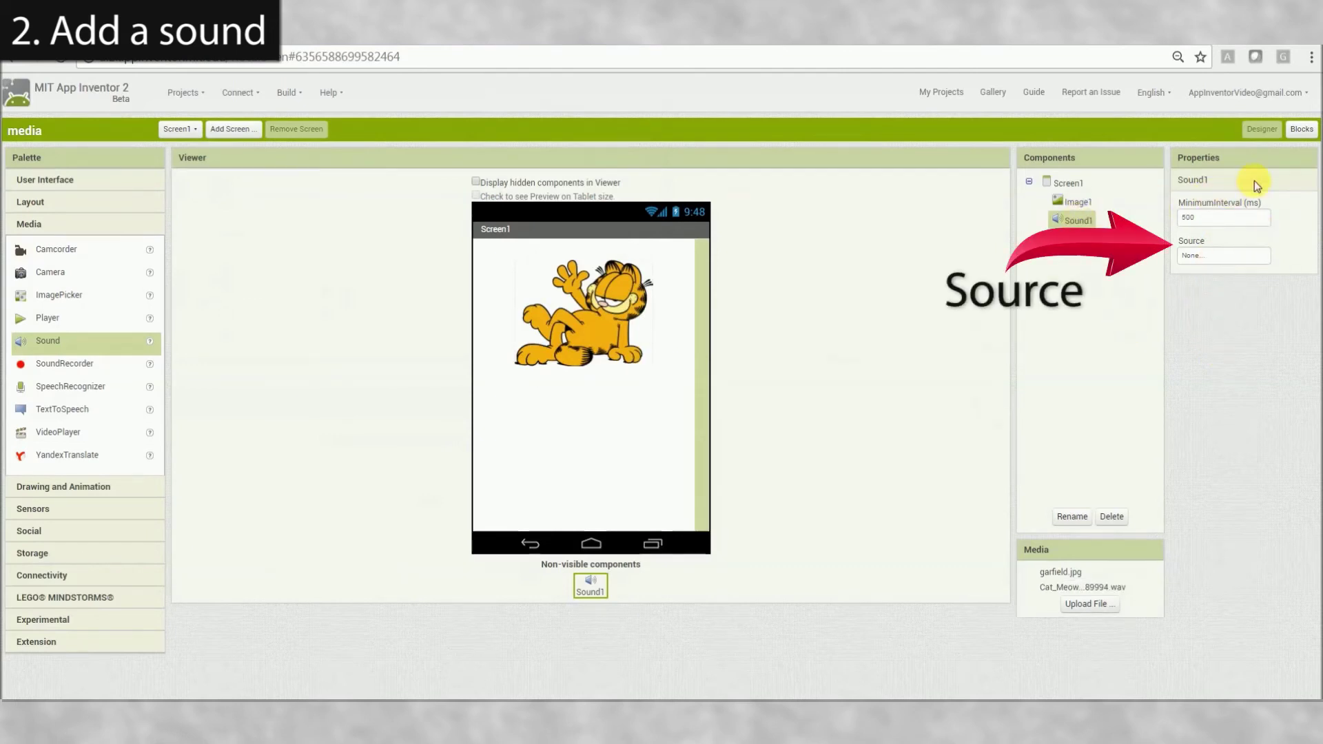
# Set Sound1's Source property to the Cat_Meowing WAV file
pyautogui.click(1206, 255)
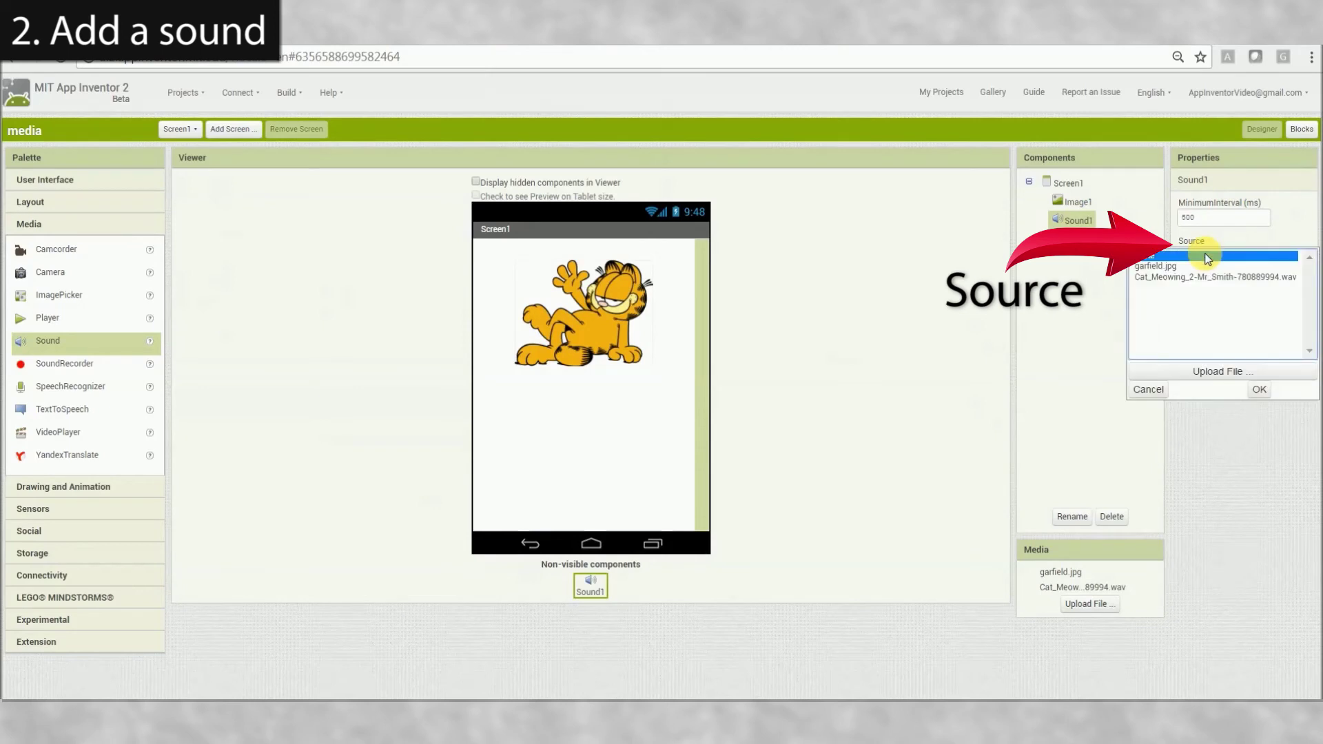
pyautogui.click(1214, 277)
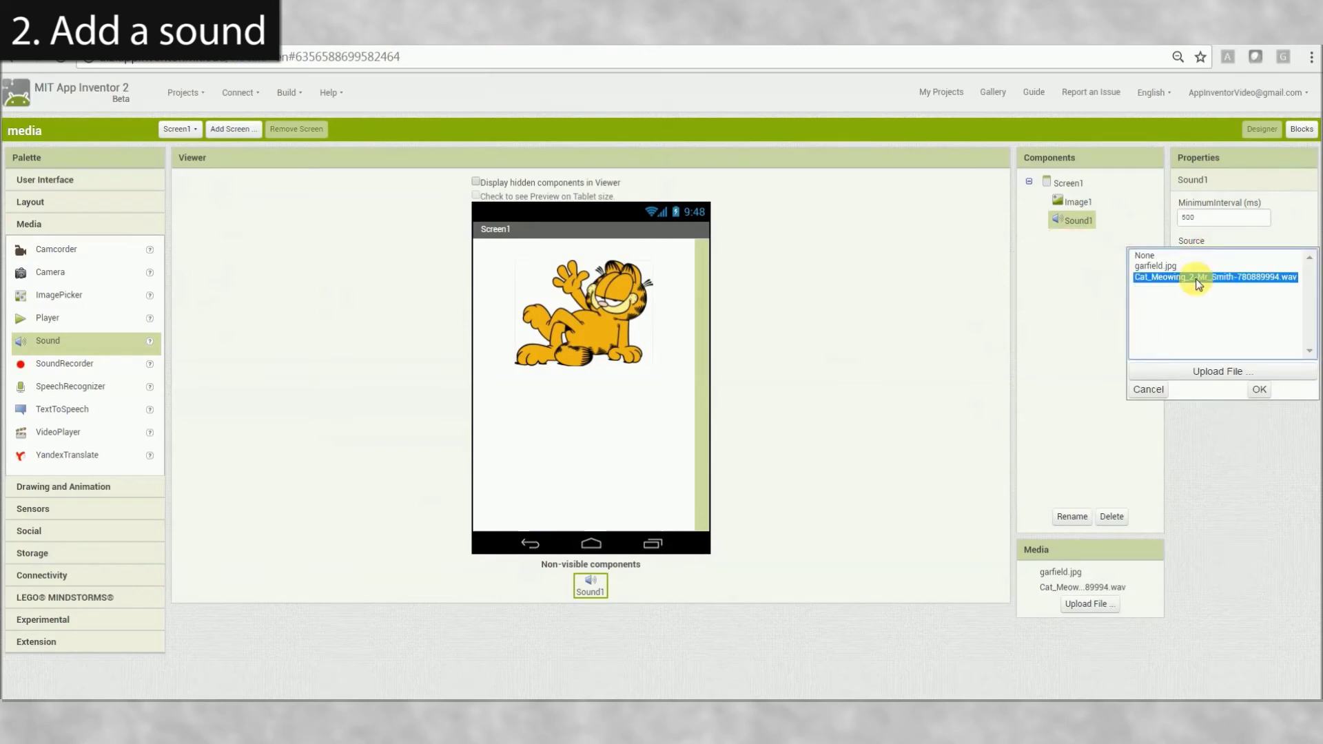
pyautogui.click(1267, 394)
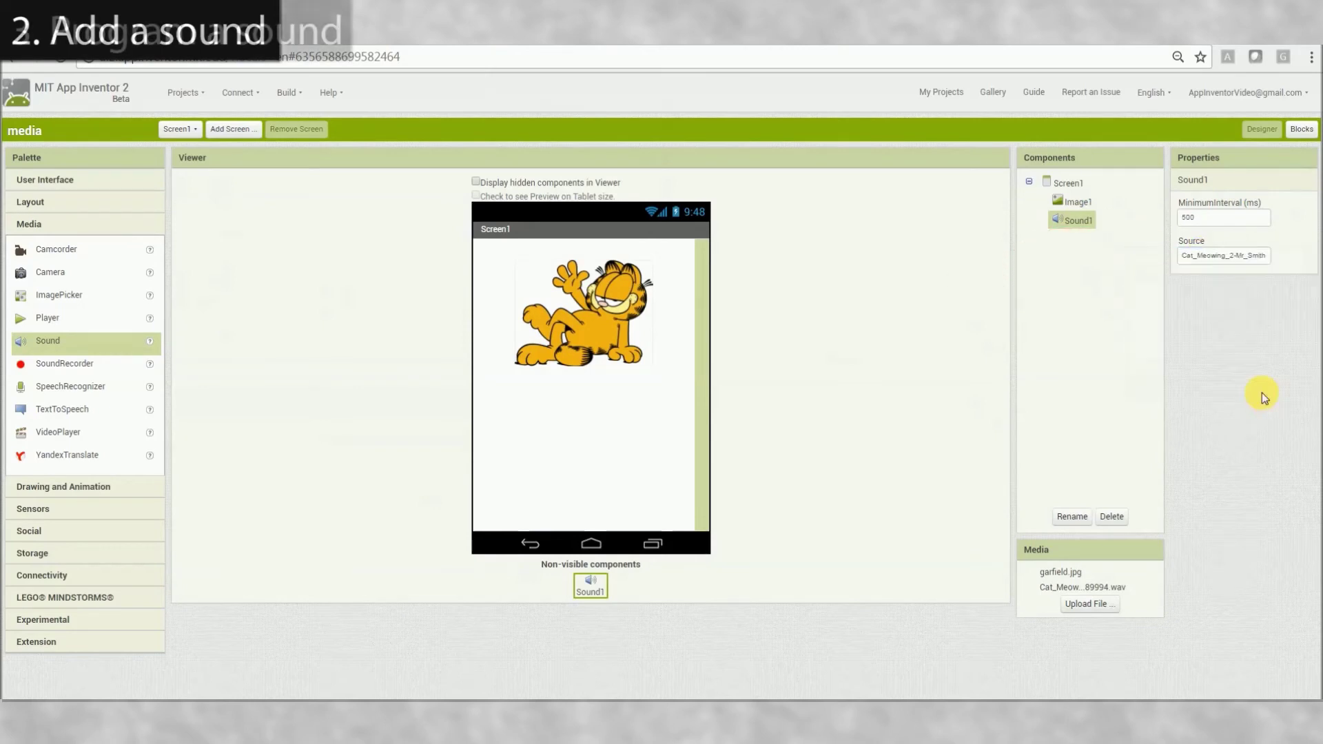
# Open the Blocks editor and expand Screen1's block drawer
pyautogui.click(1304, 130)
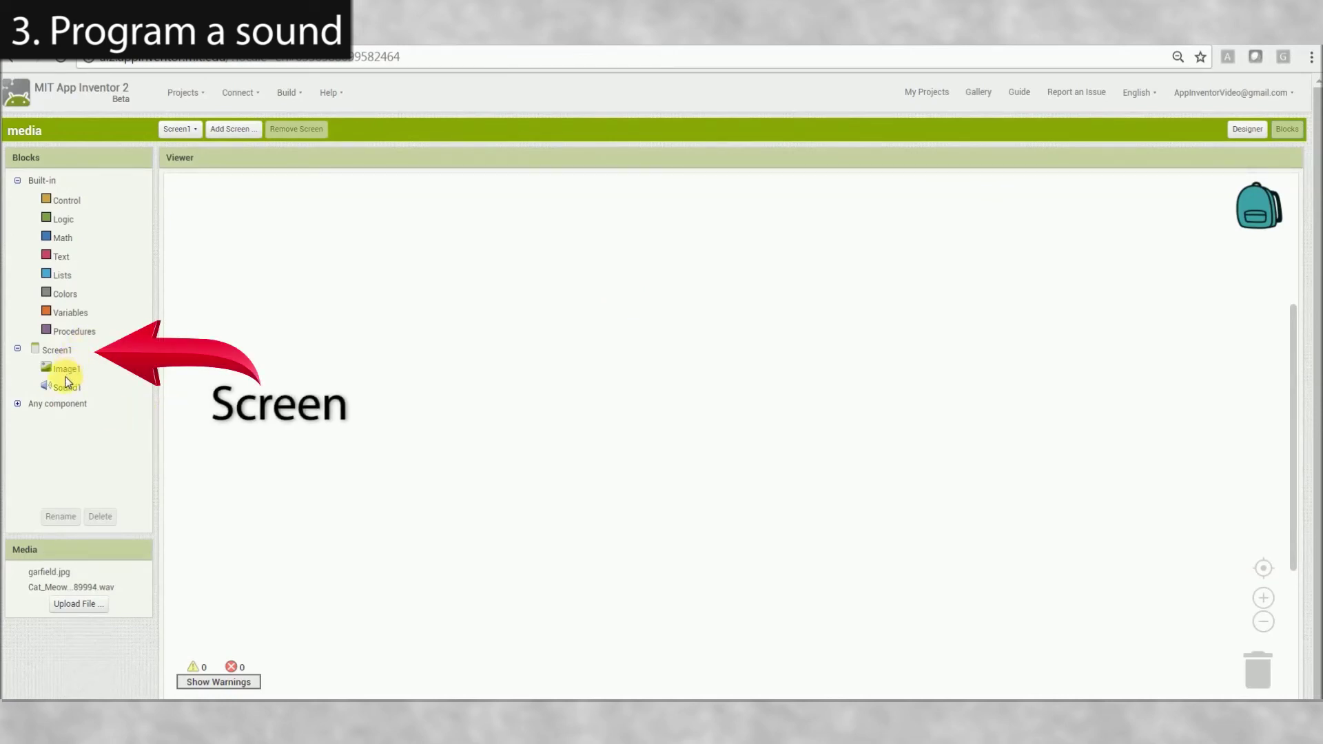
pyautogui.click(57, 350)
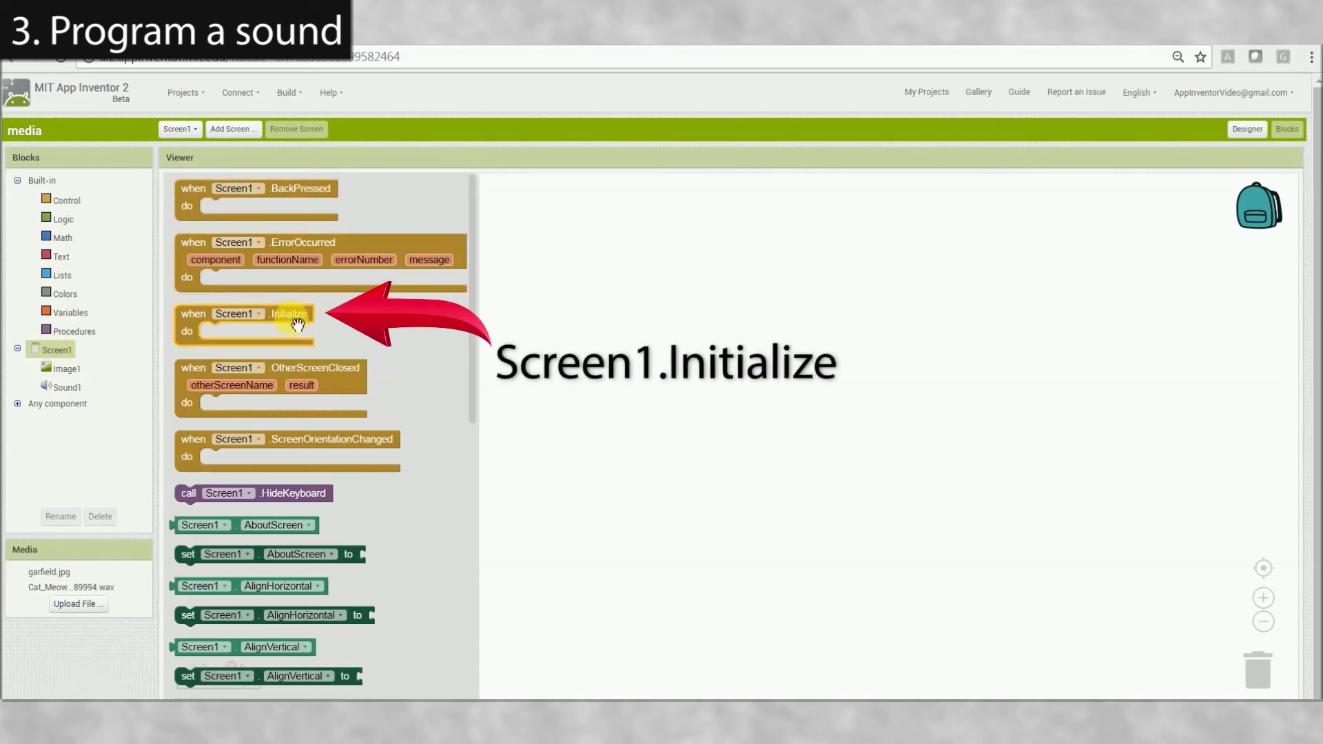
# Add a 'when Screen1.Initialize' event containing 'call Sound1.Play'
pyautogui.moveTo(296, 324); pyautogui.dragTo(615, 235)
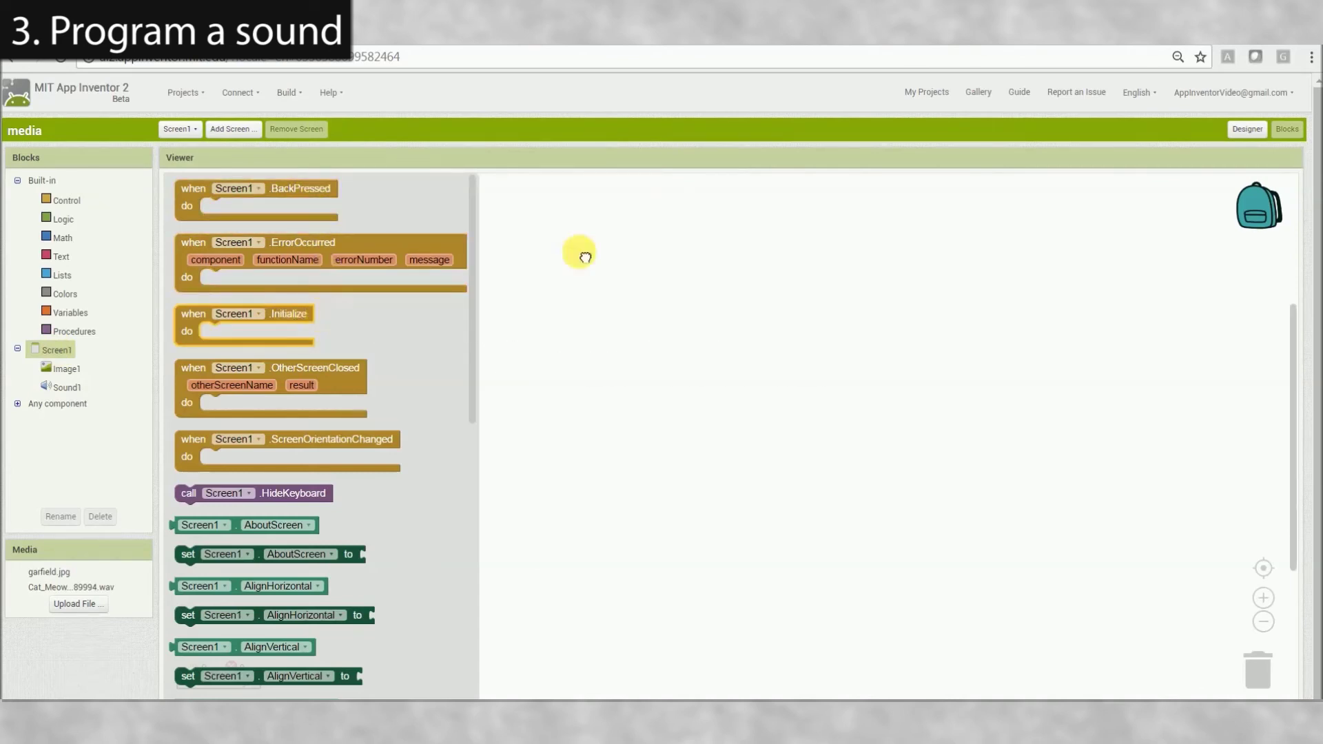
pyautogui.moveTo(614, 236)
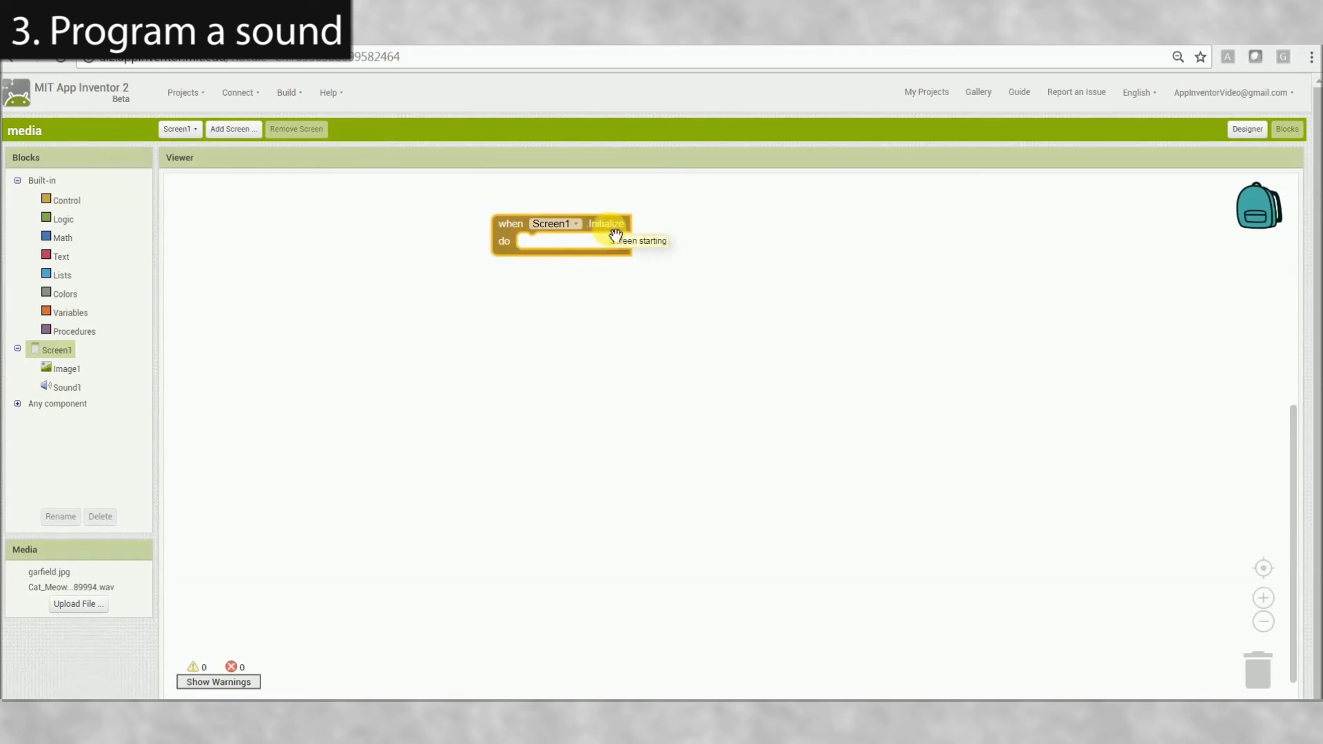
pyautogui.click(63, 385)
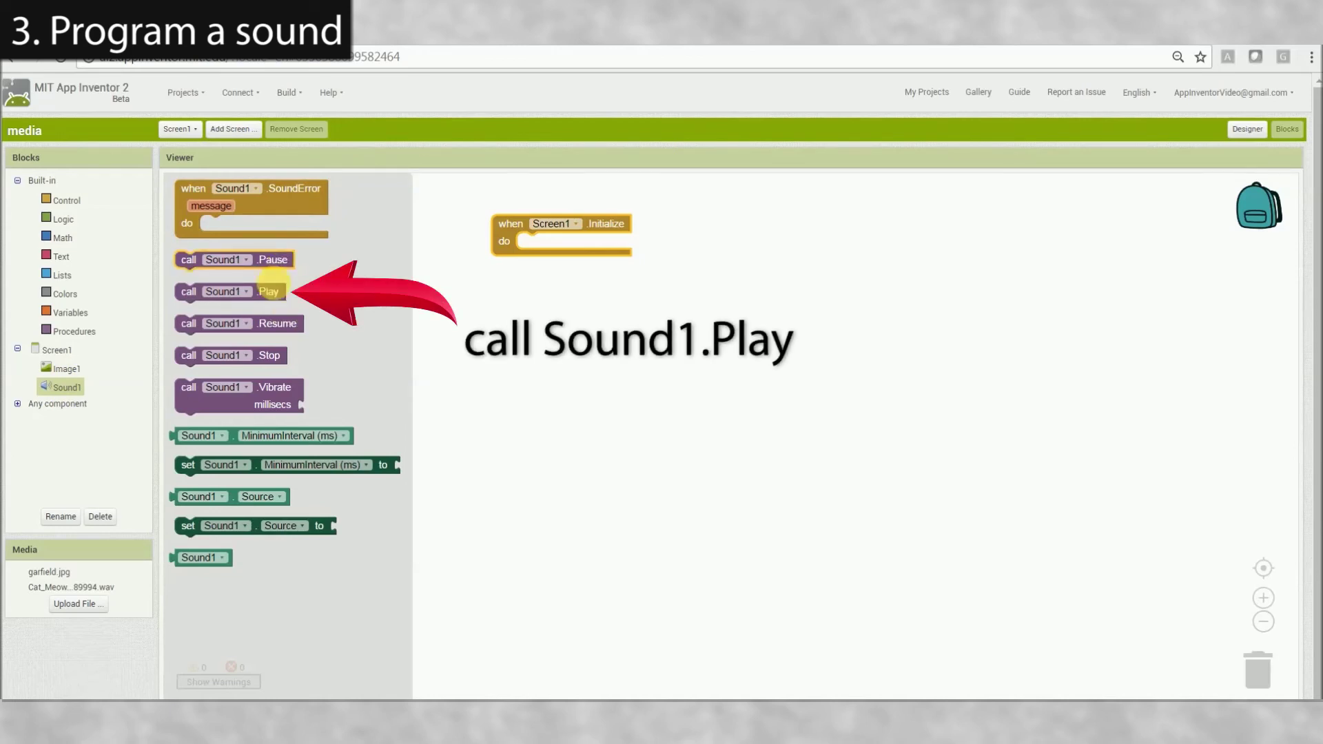
pyautogui.click(272, 296)
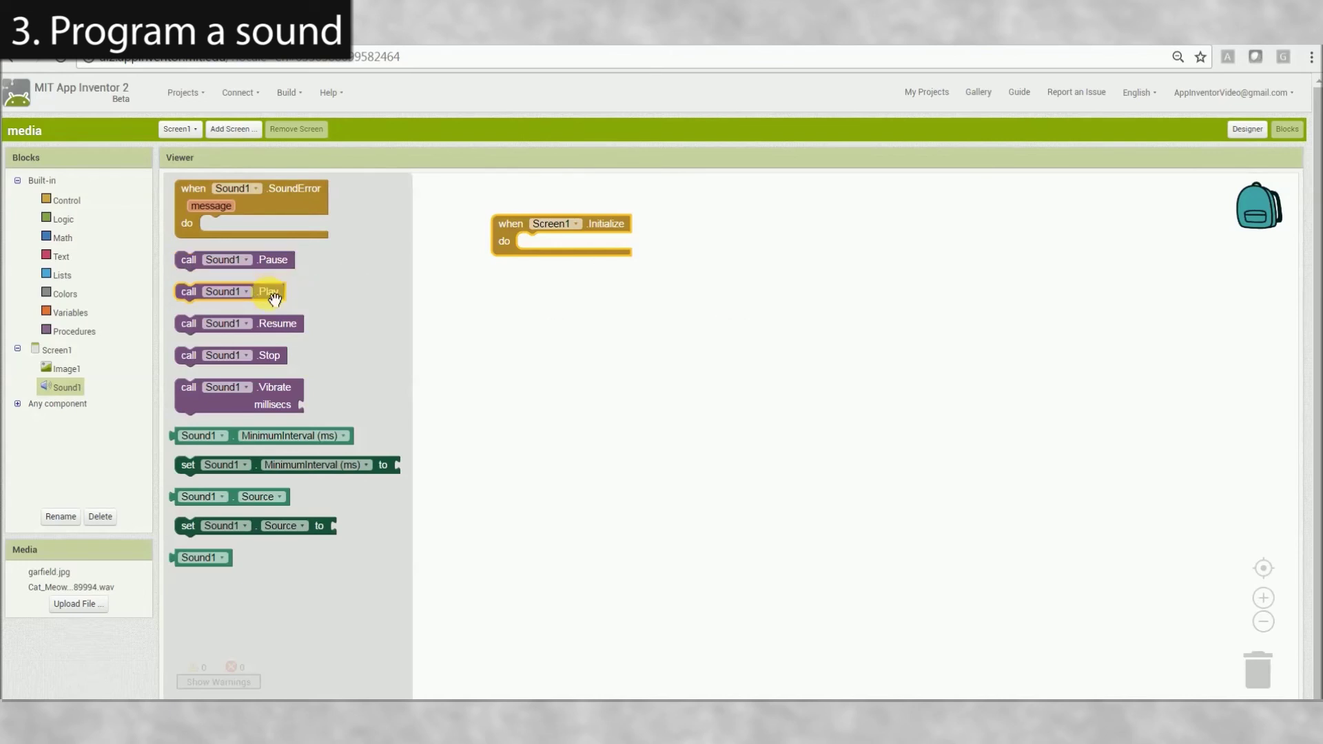
pyautogui.moveTo(272, 296)
pyautogui.mouseDown()
pyautogui.moveTo(612, 276)
pyautogui.moveTo(614, 254)
pyautogui.mouseUp()
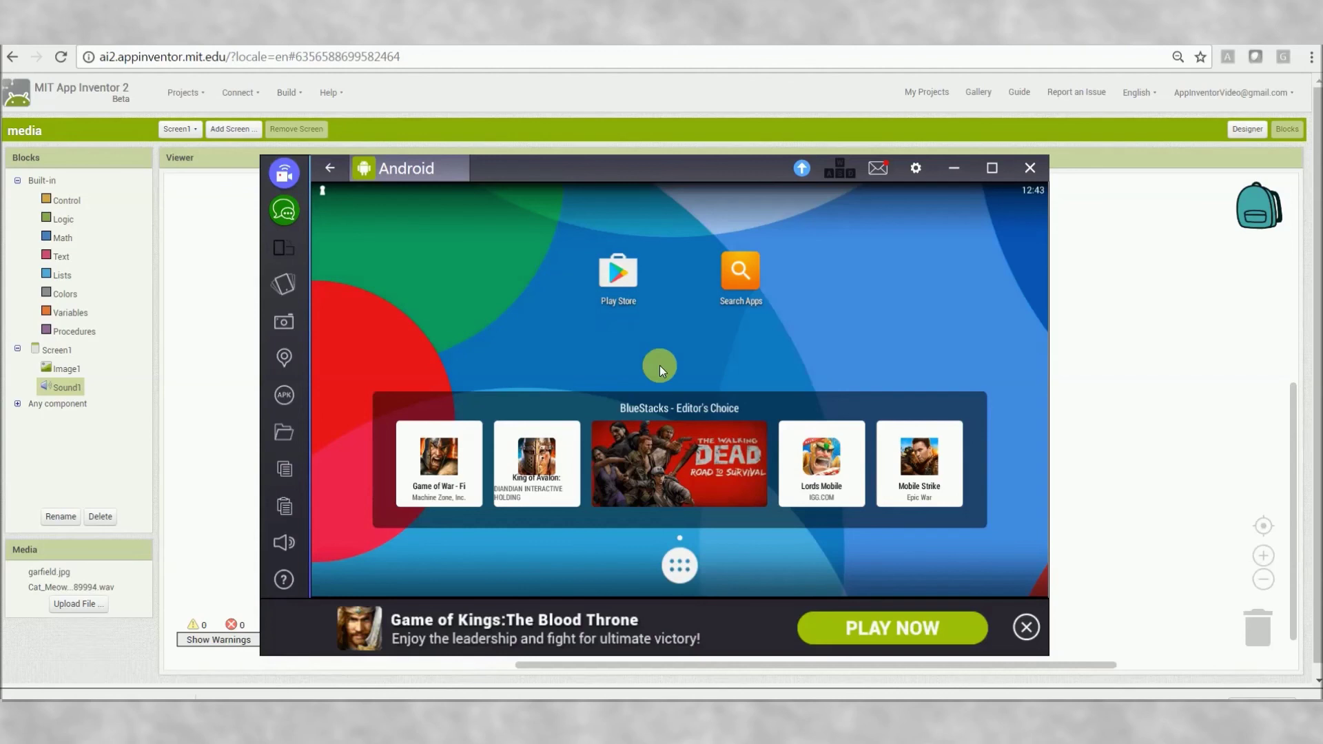
# Search for the media app in BlueStacks and launch it
pyautogui.click(738, 274)
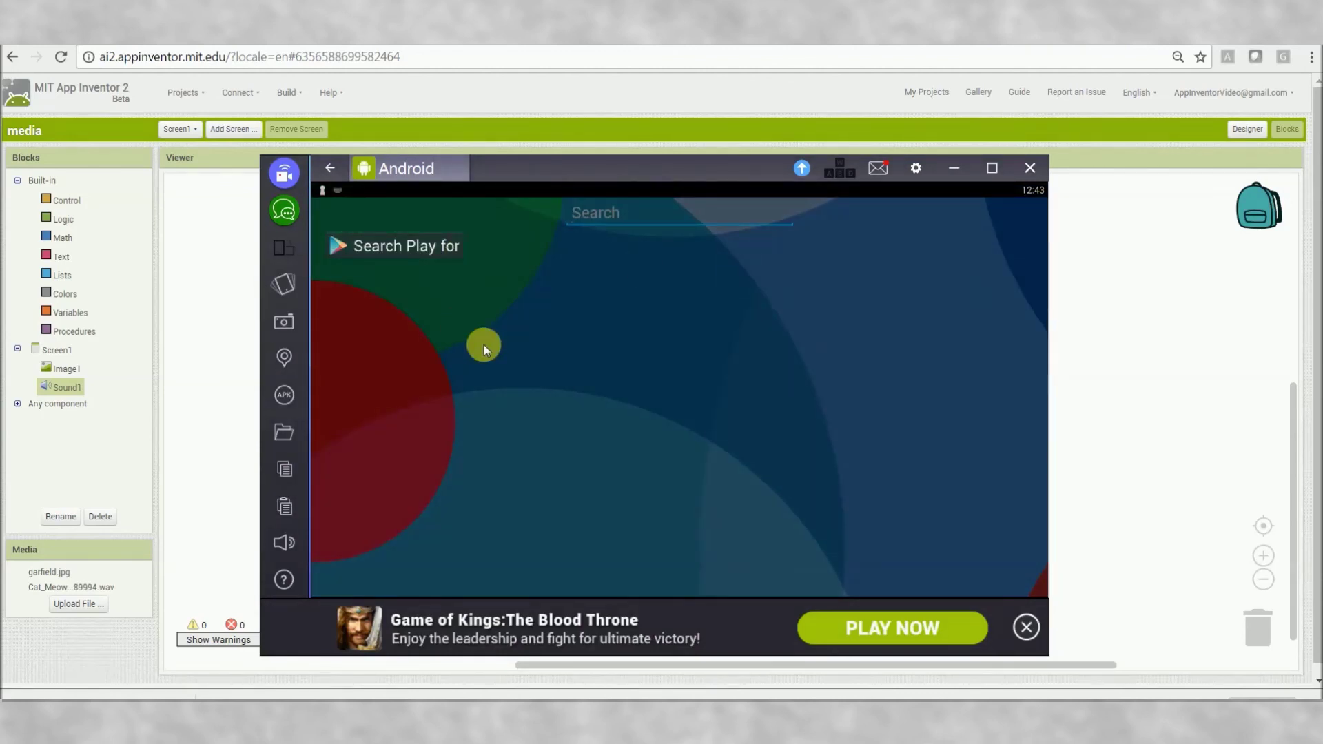
pyautogui.write('media')
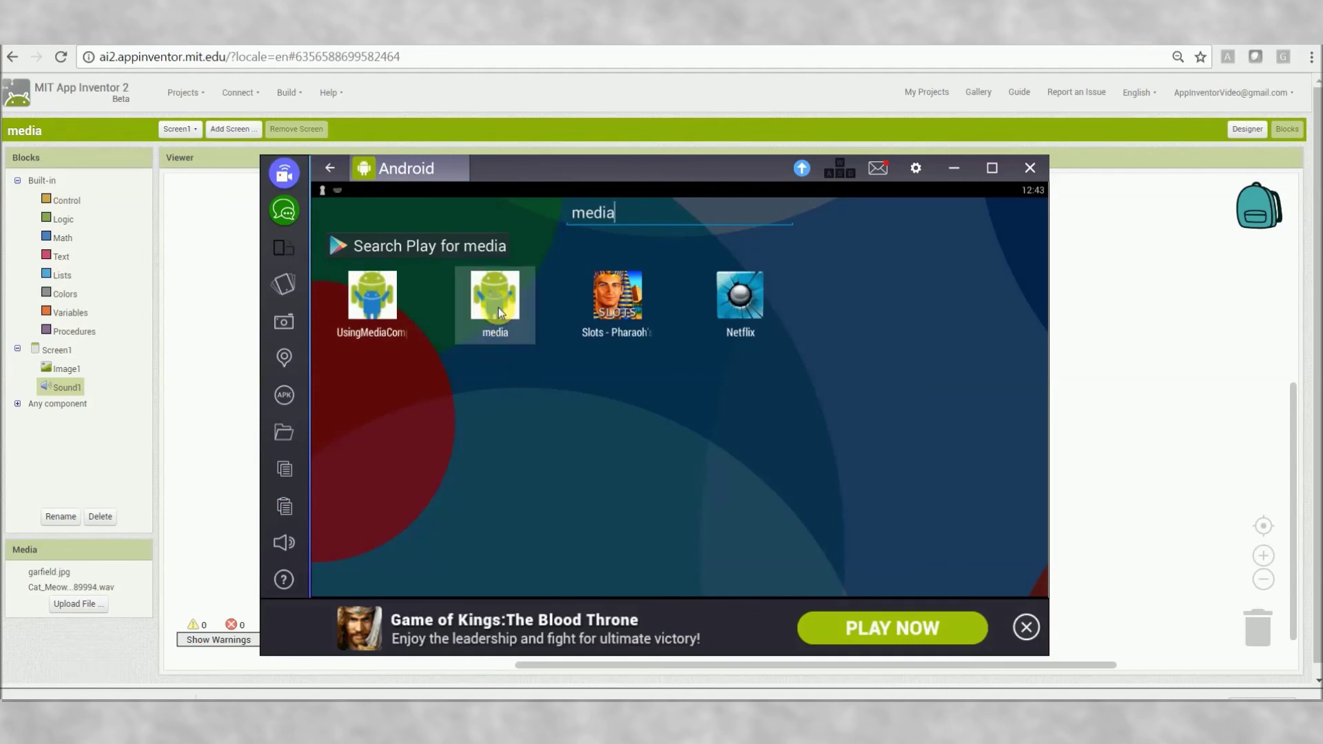
pyautogui.click(498, 307)
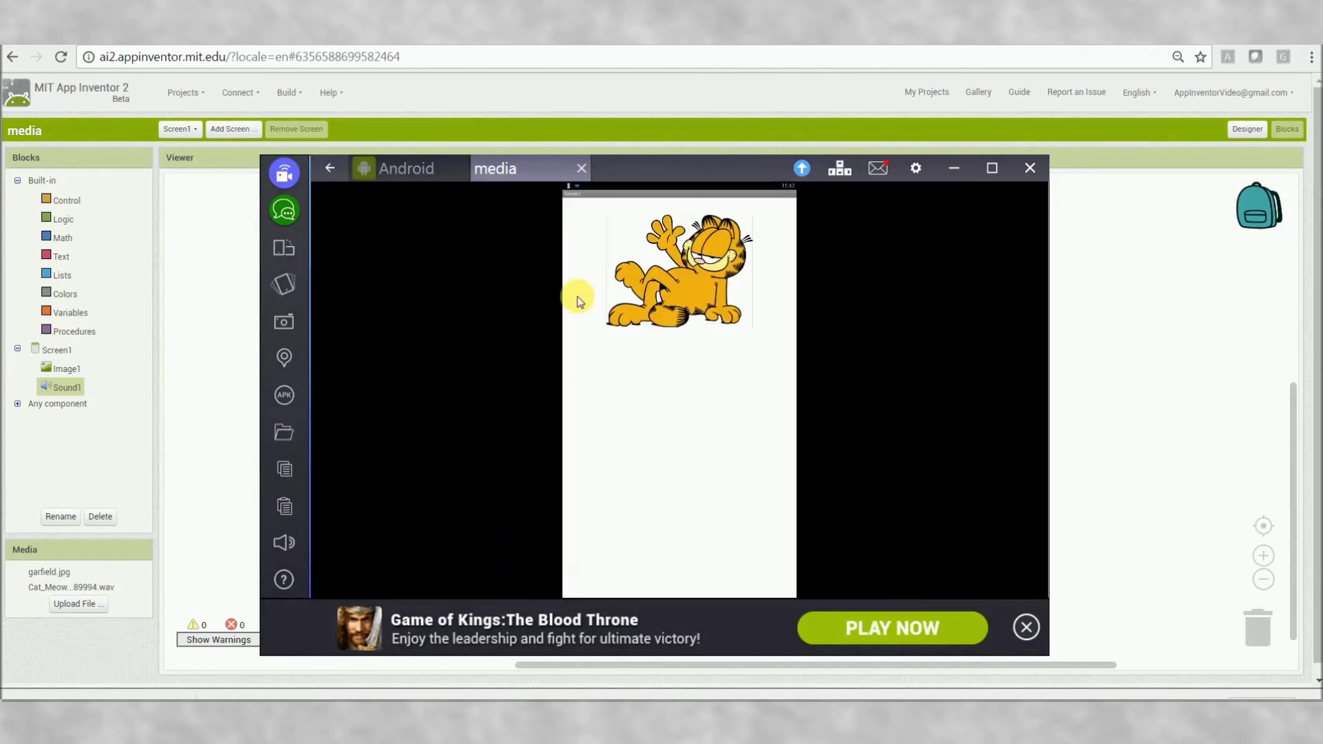